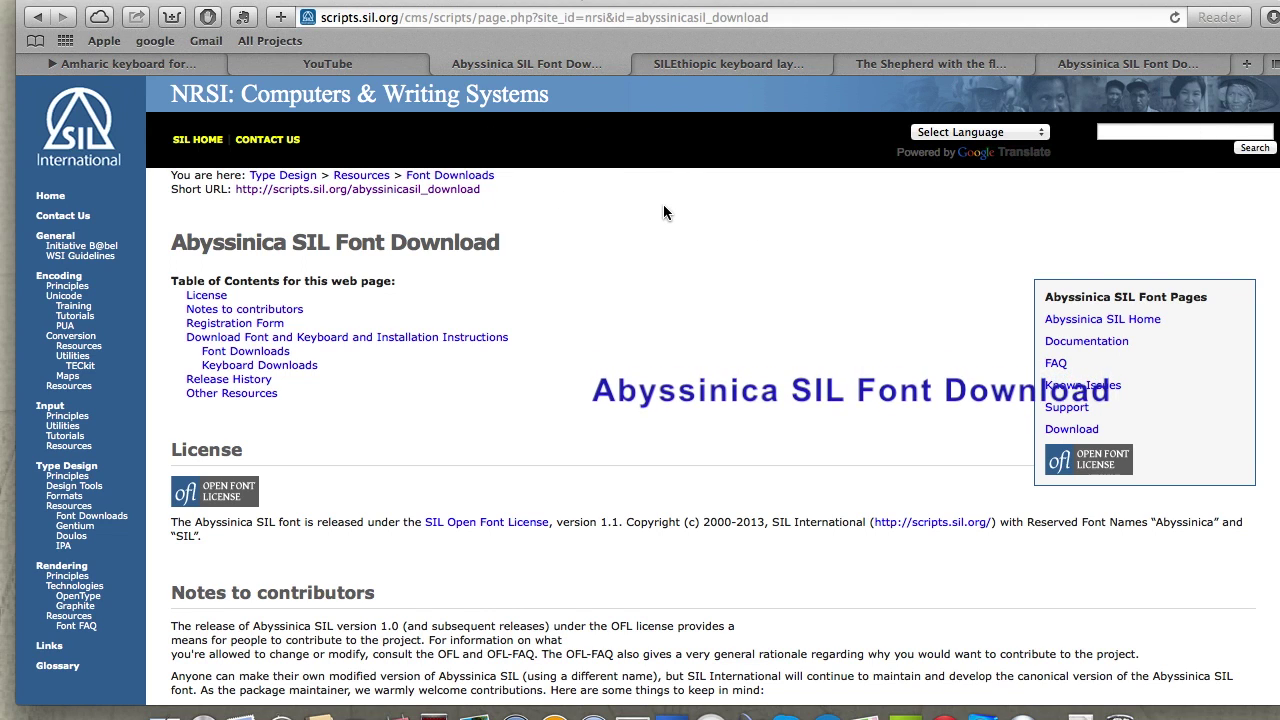
- Open a new Safari tab showing Top Sites beside the Abyssinica SIL page
{"action": "left_click", "coordinate": [1246, 63]}
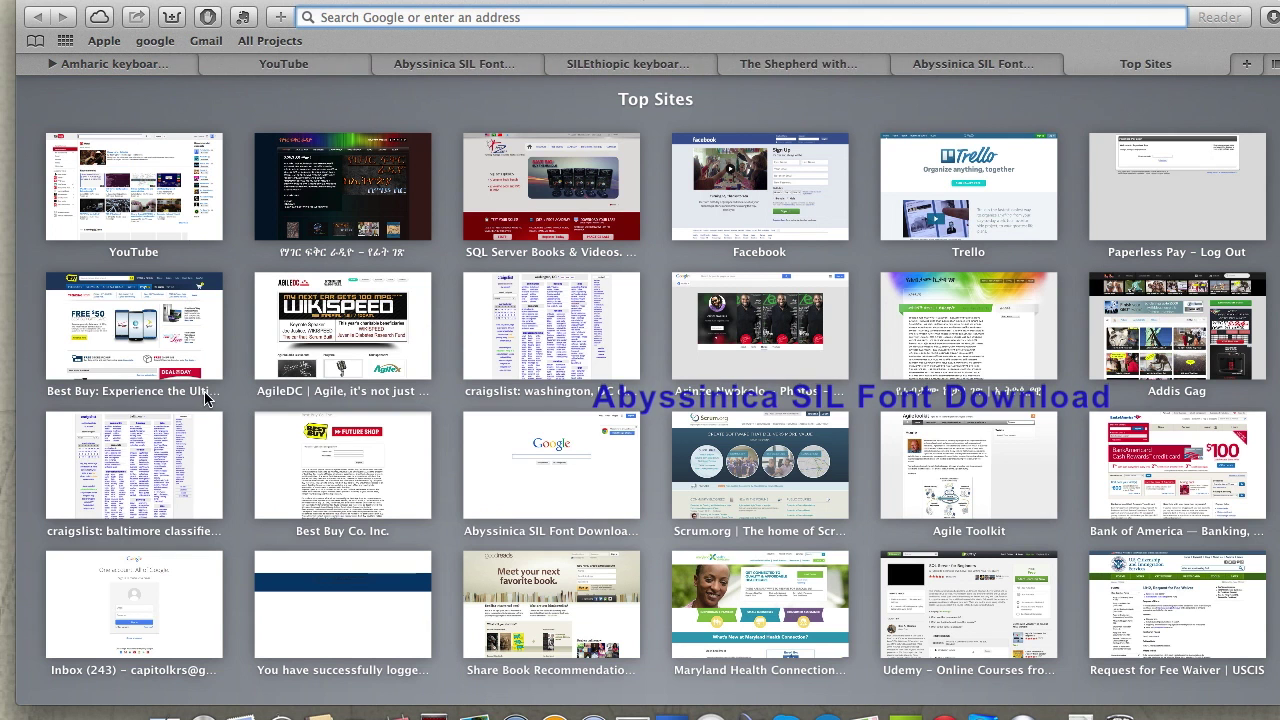
- Google 'Abyssinica SIL Font Download' and open the SIL font download result
{"action": "left_click", "coordinate": [554, 486]}
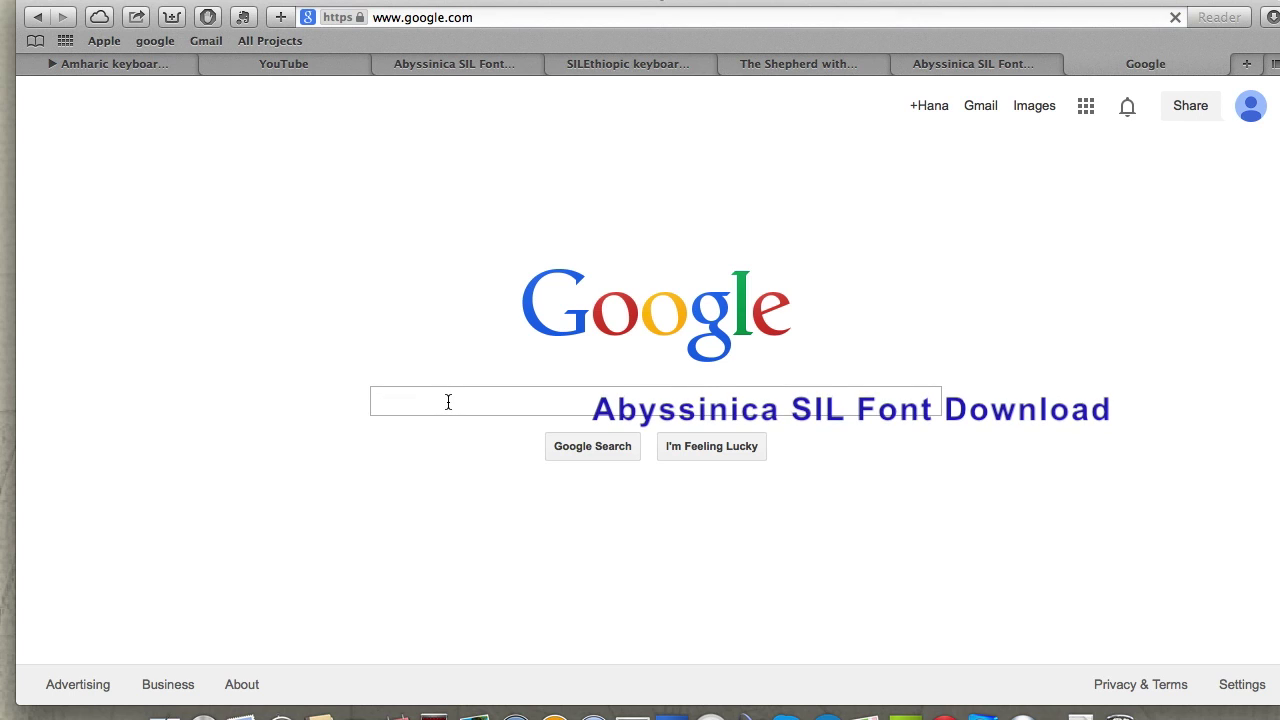
{"action": "type", "text": "Abyssinica SIL Font Download"}
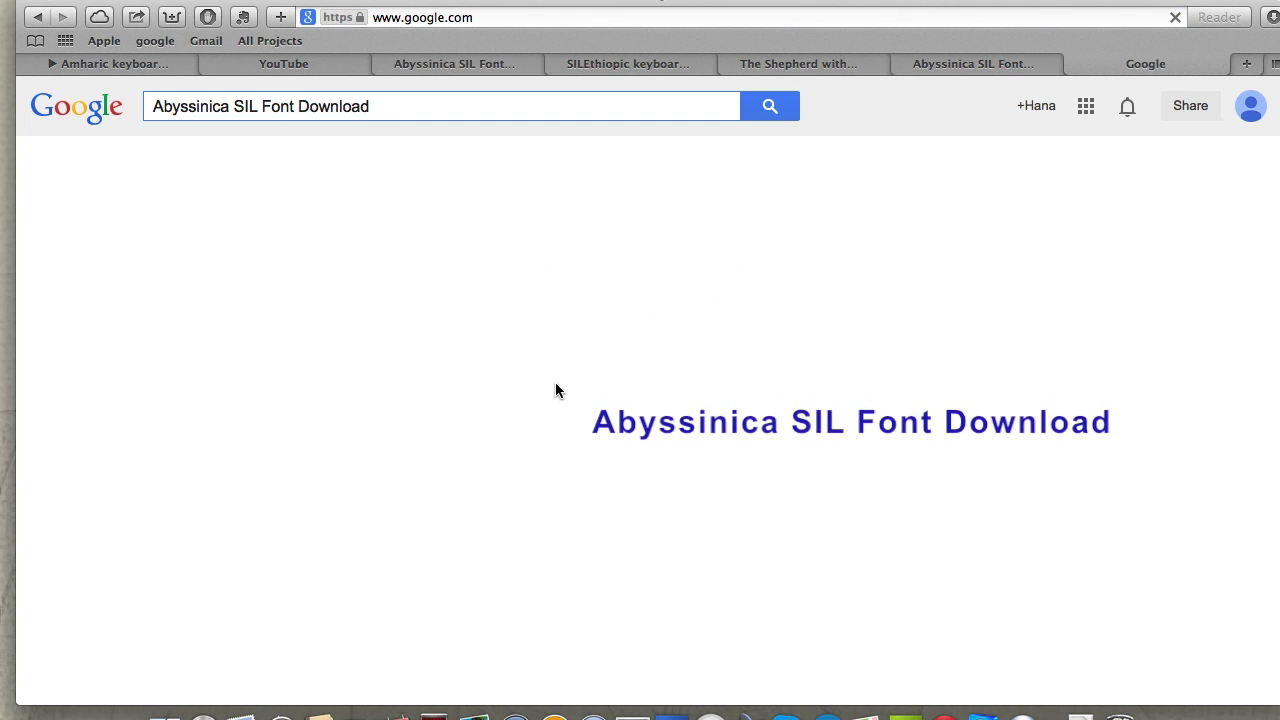
{"action": "key", "text": "Return"}
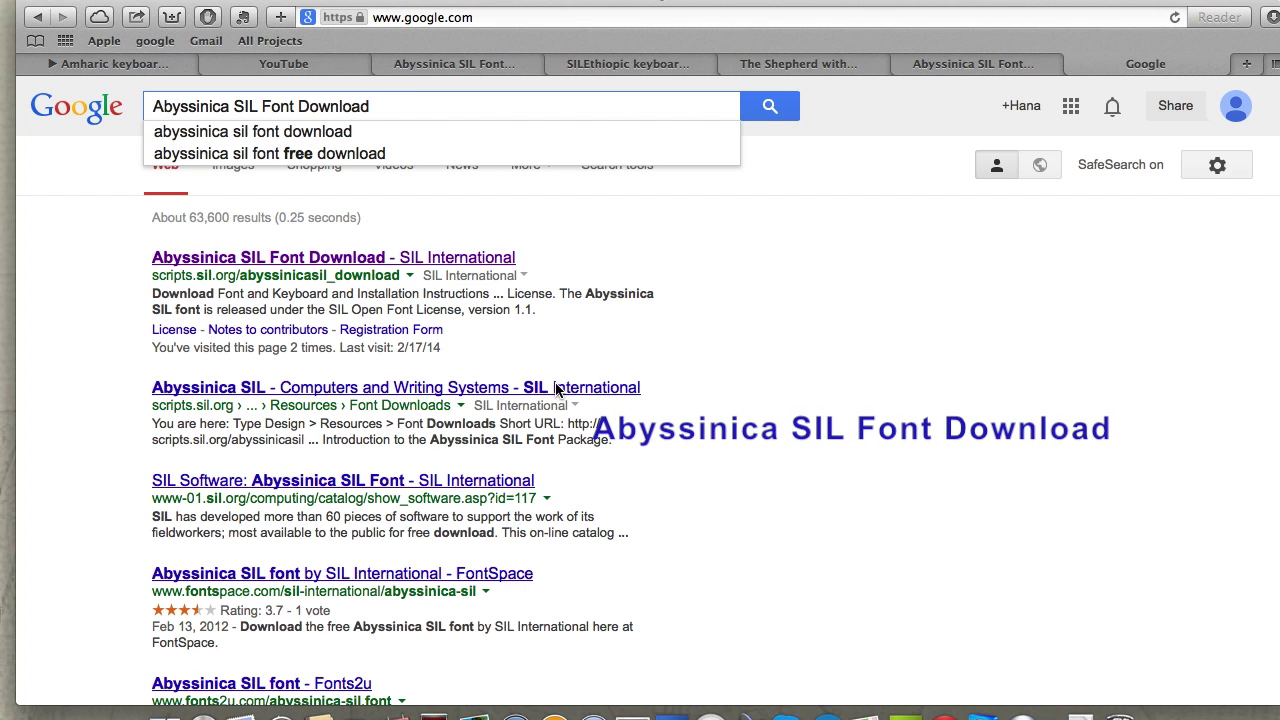
{"action": "left_click", "coordinate": [412, 260]}
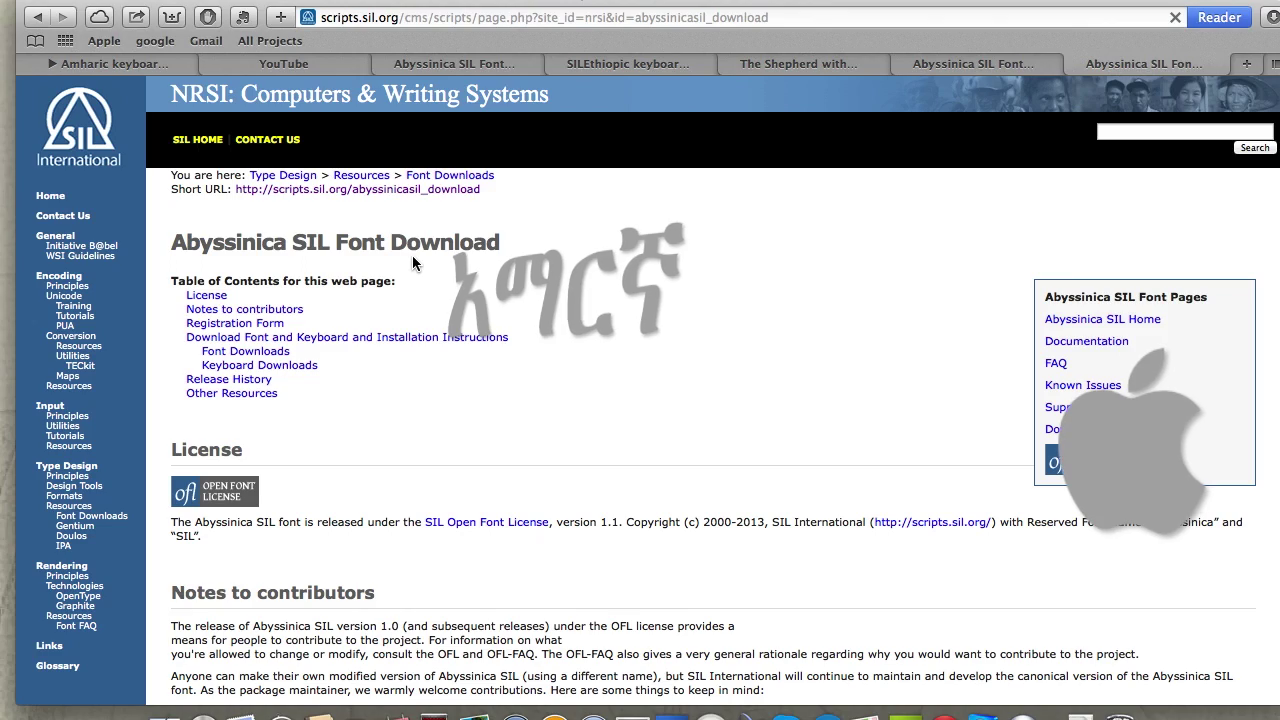
- Scroll to the Keyboard Downloads table and download the Mac OS X SILEthiopic keyboard zip
{"action": "scroll", "coordinate": [440, 605], "scroll_direction": "down", "scroll_amount": 5}
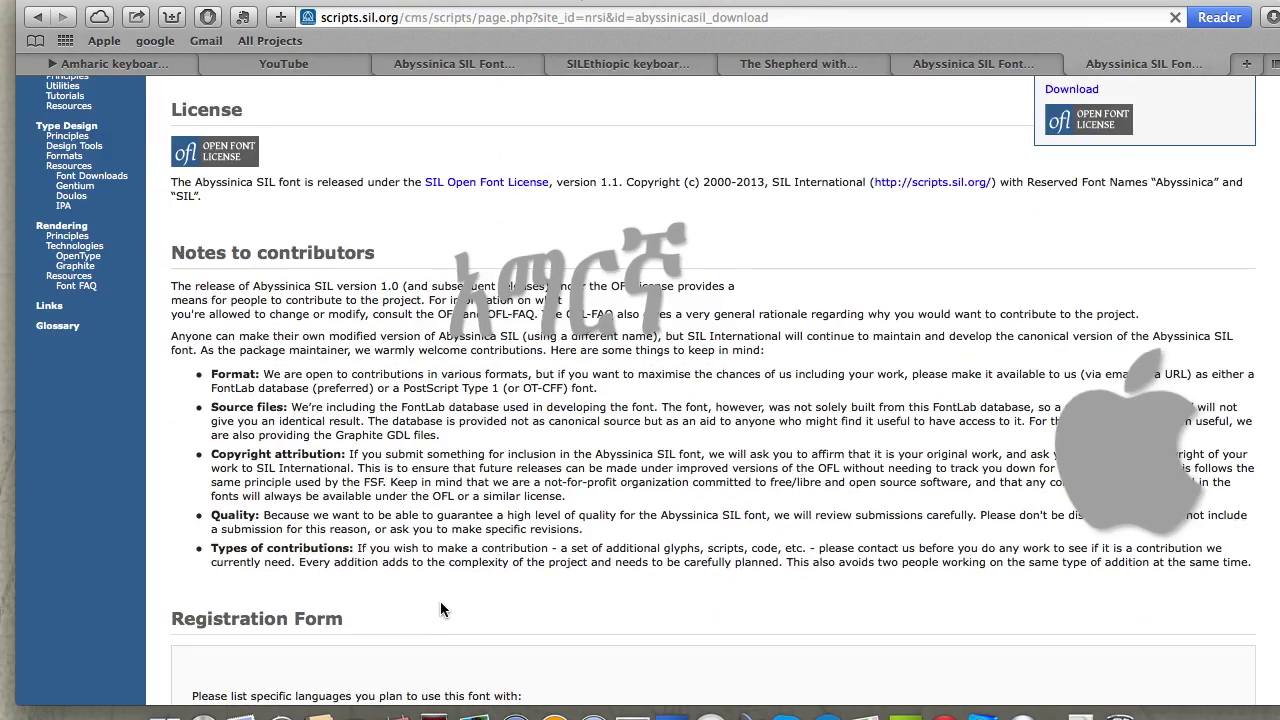
{"action": "scroll", "coordinate": [440, 605], "scroll_direction": "down", "scroll_amount": 15}
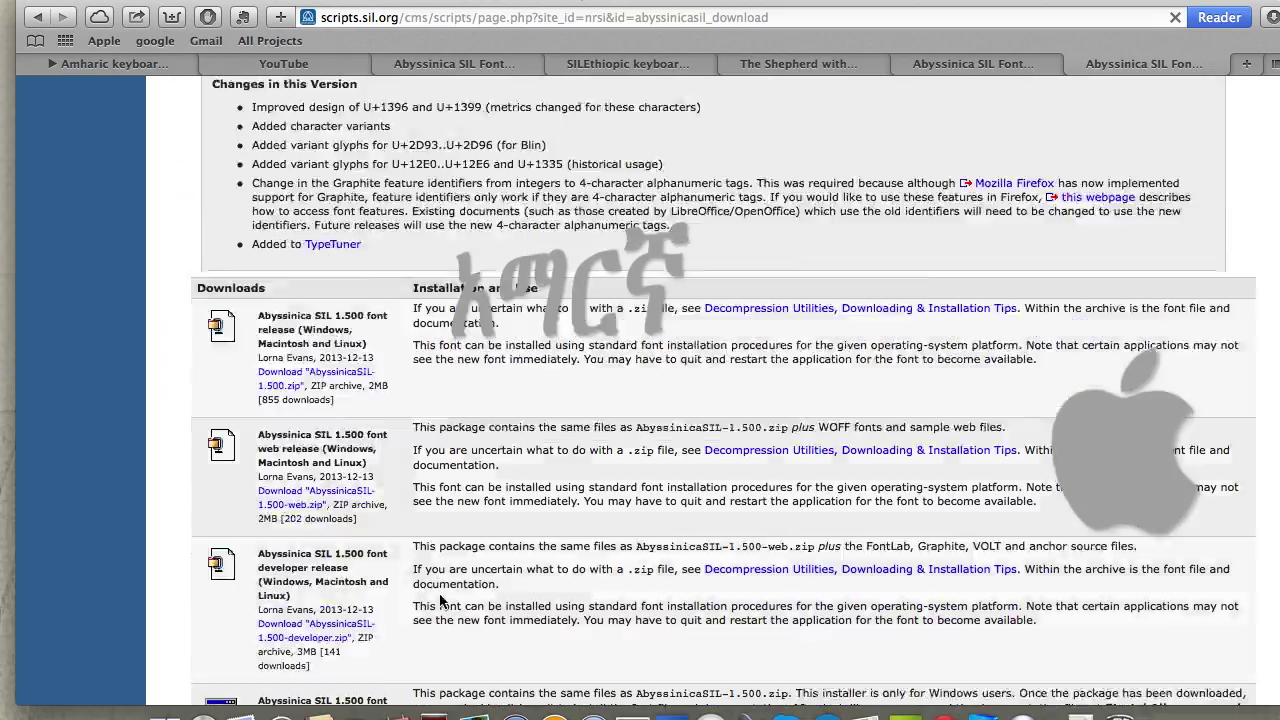
{"action": "scroll", "coordinate": [440, 600], "scroll_direction": "down", "scroll_amount": 9}
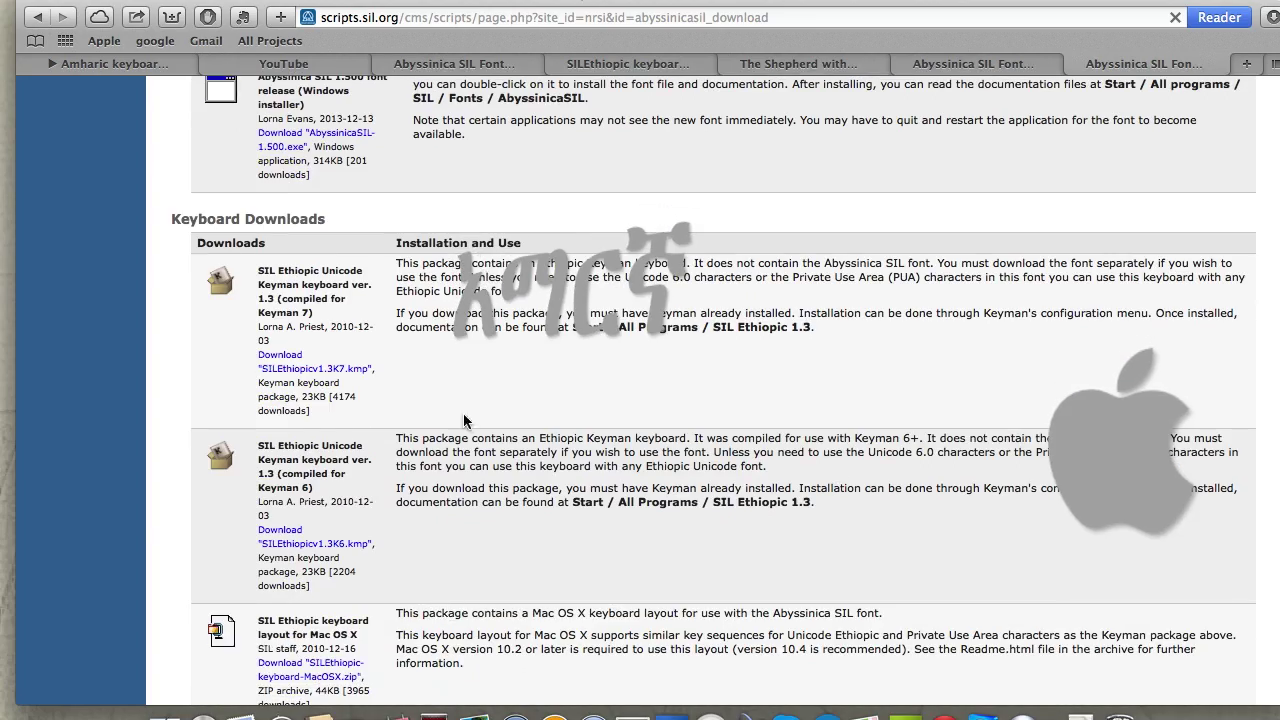
{"action": "scroll", "coordinate": [466, 594], "scroll_direction": "up", "scroll_amount": 8}
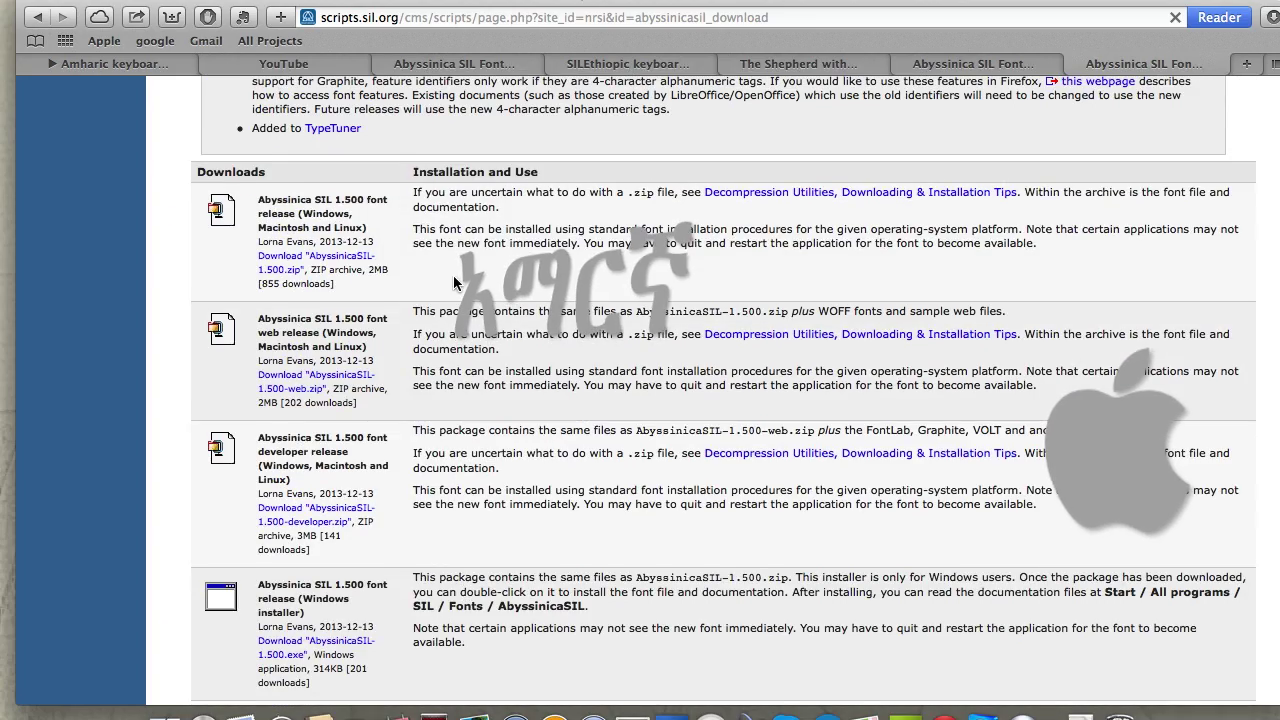
{"action": "scroll", "coordinate": [380, 360], "scroll_direction": "up", "scroll_amount": 3}
{"action": "scroll", "coordinate": [407, 410], "scroll_direction": "down", "scroll_amount": 6}
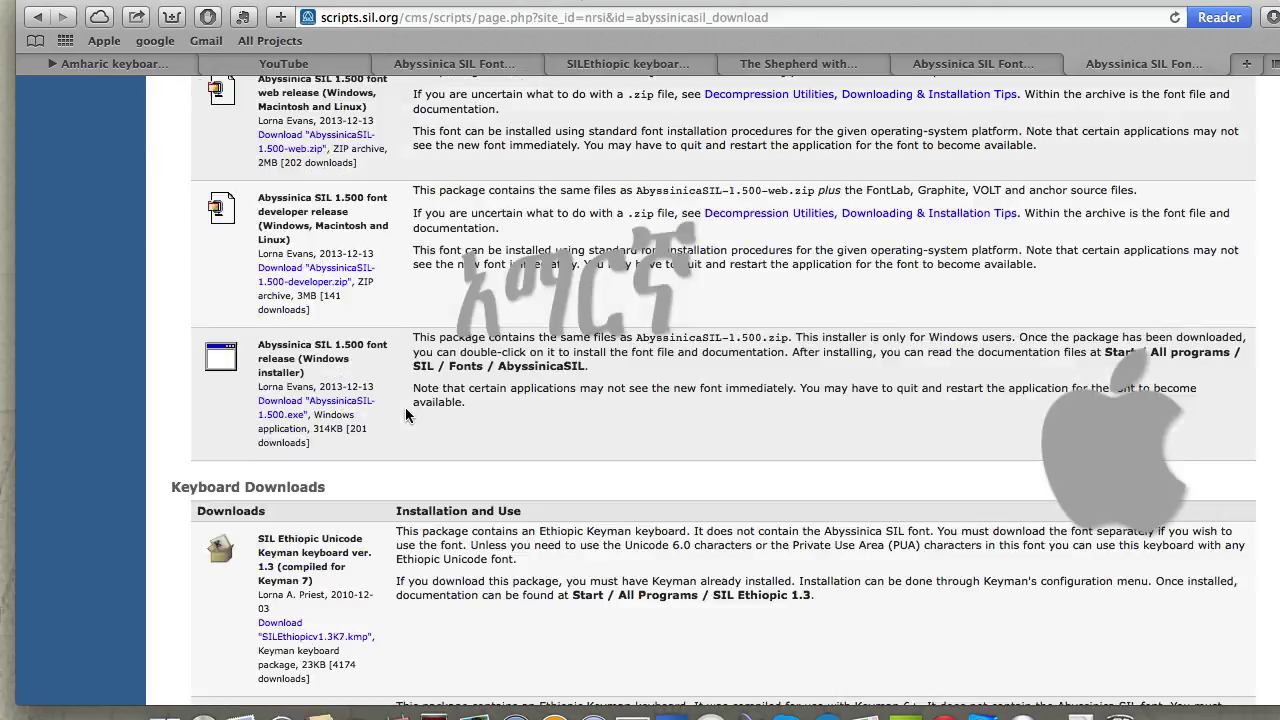
{"action": "scroll", "coordinate": [407, 413], "scroll_direction": "down", "scroll_amount": 3}
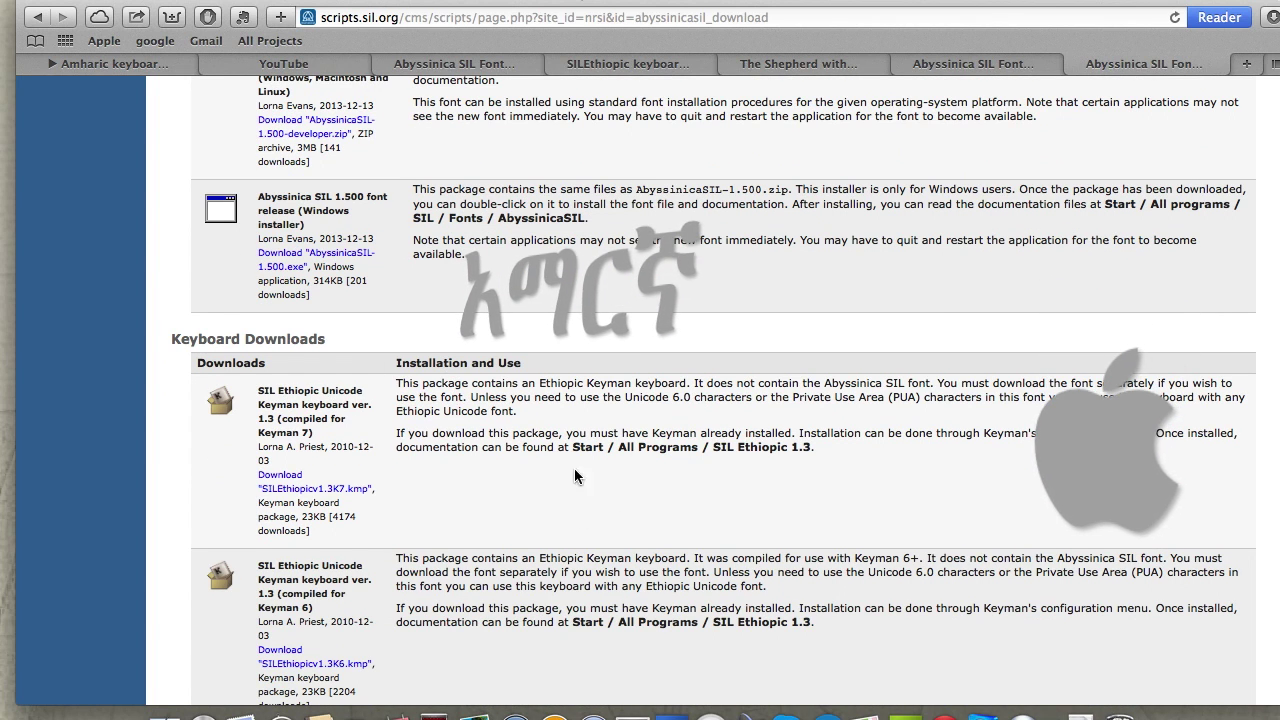
{"action": "scroll", "coordinate": [480, 460], "scroll_direction": "down", "scroll_amount": 3}
{"action": "scroll", "coordinate": [446, 418], "scroll_direction": "down", "scroll_amount": 3}
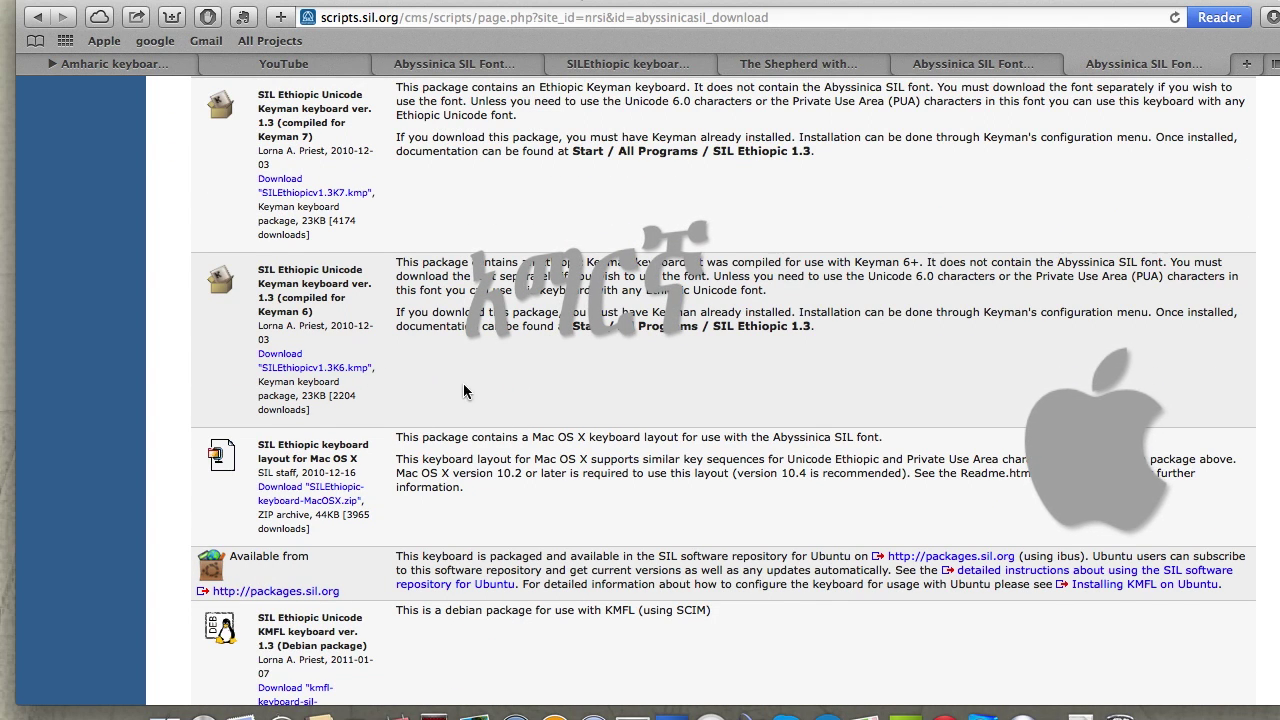
{"action": "scroll", "coordinate": [460, 410], "scroll_direction": "down", "scroll_amount": 1}
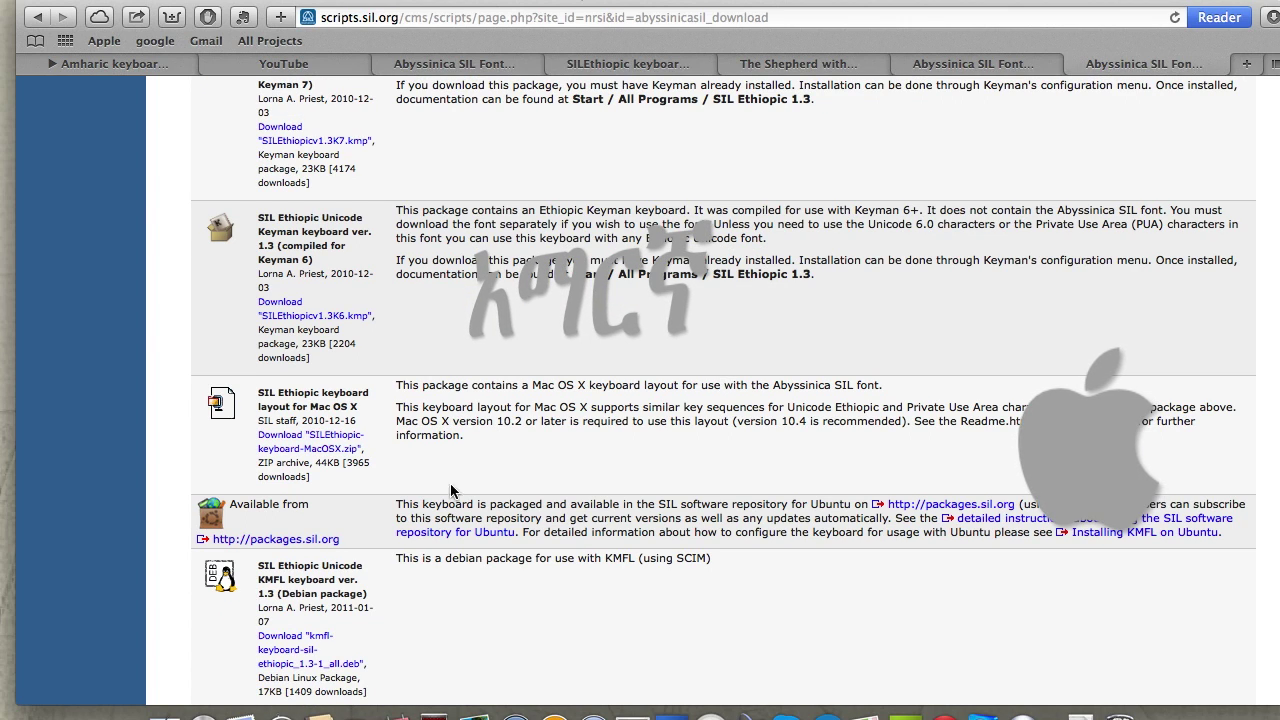
{"action": "left_click", "coordinate": [305, 447]}
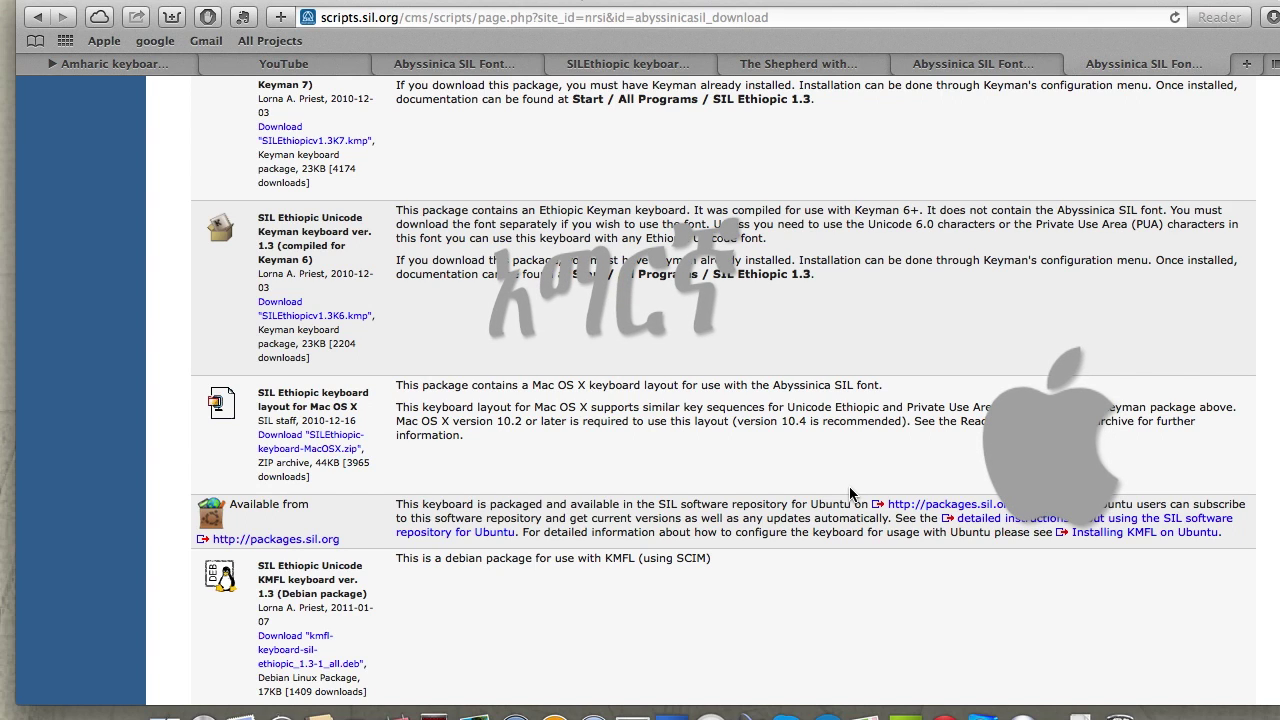
- Open the downloaded SILEthiopic-keyboard-MacOSX-2 folder from the Downloads stack
{"action": "left_click", "coordinate": [1054, 714]}
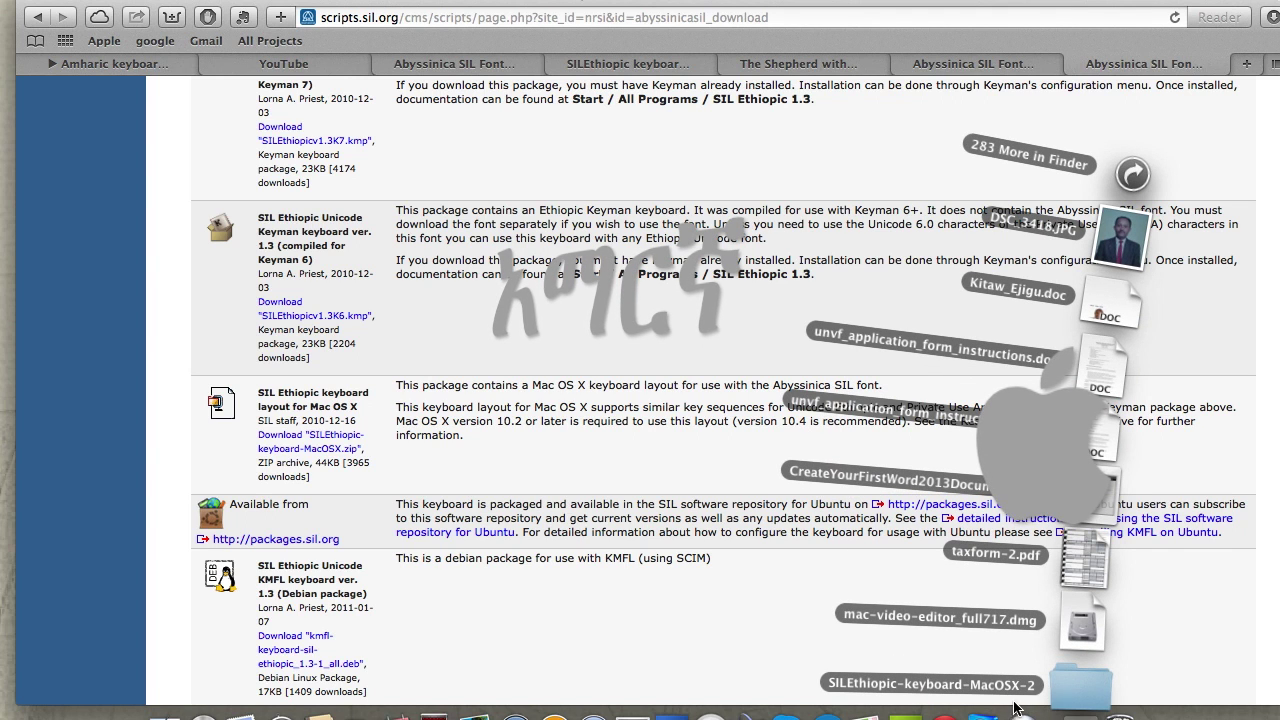
{"action": "left_click", "coordinate": [1075, 690]}
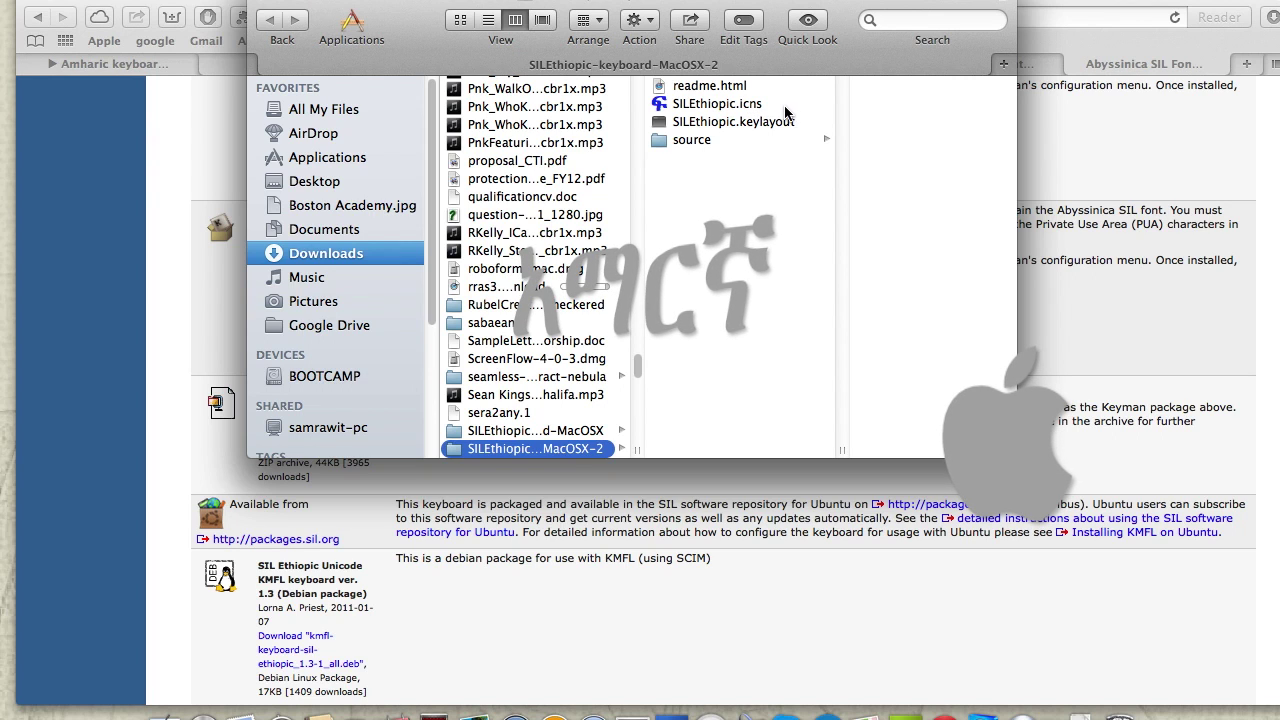
- Copy SILEthiopic.keylayout and SILEthiopic.icns, then close the keyboard folder window
{"action": "left_click", "coordinate": [780, 108], "text": "shift"}
{"action": "left_click", "coordinate": [785, 121]}
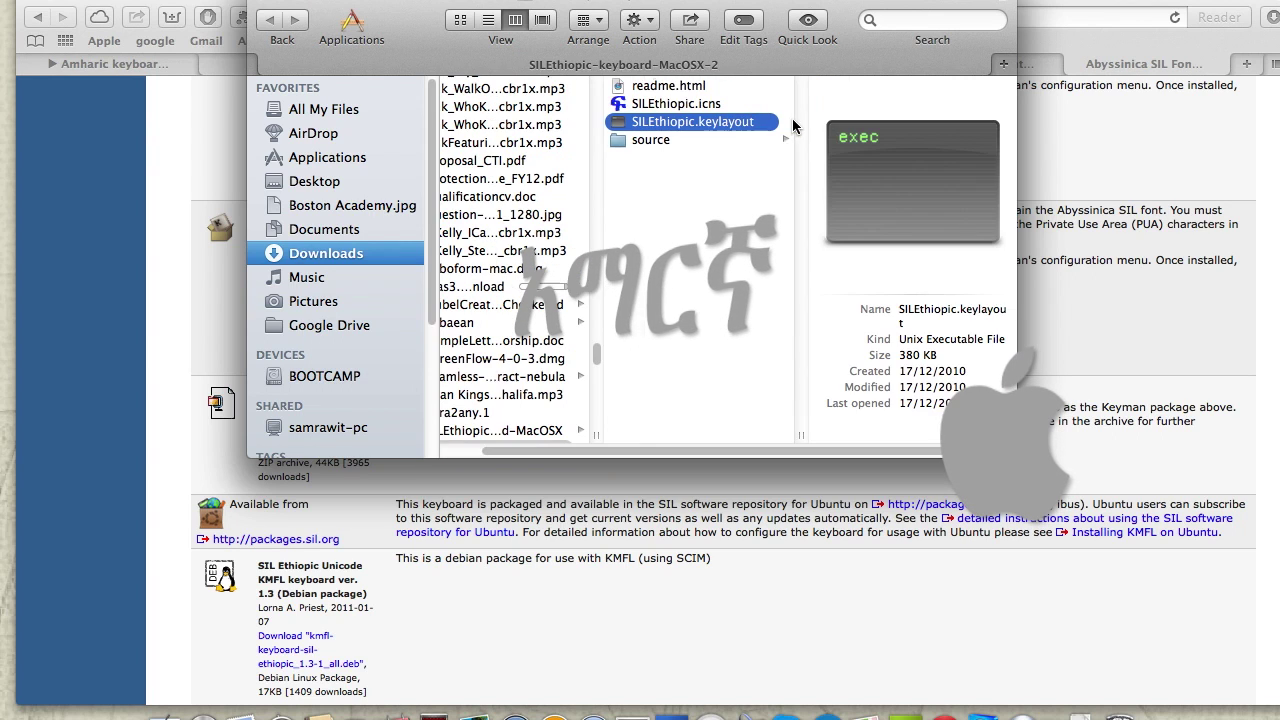
{"action": "left_click", "coordinate": [705, 108], "text": "shift"}
{"action": "right_click", "coordinate": [700, 113]}
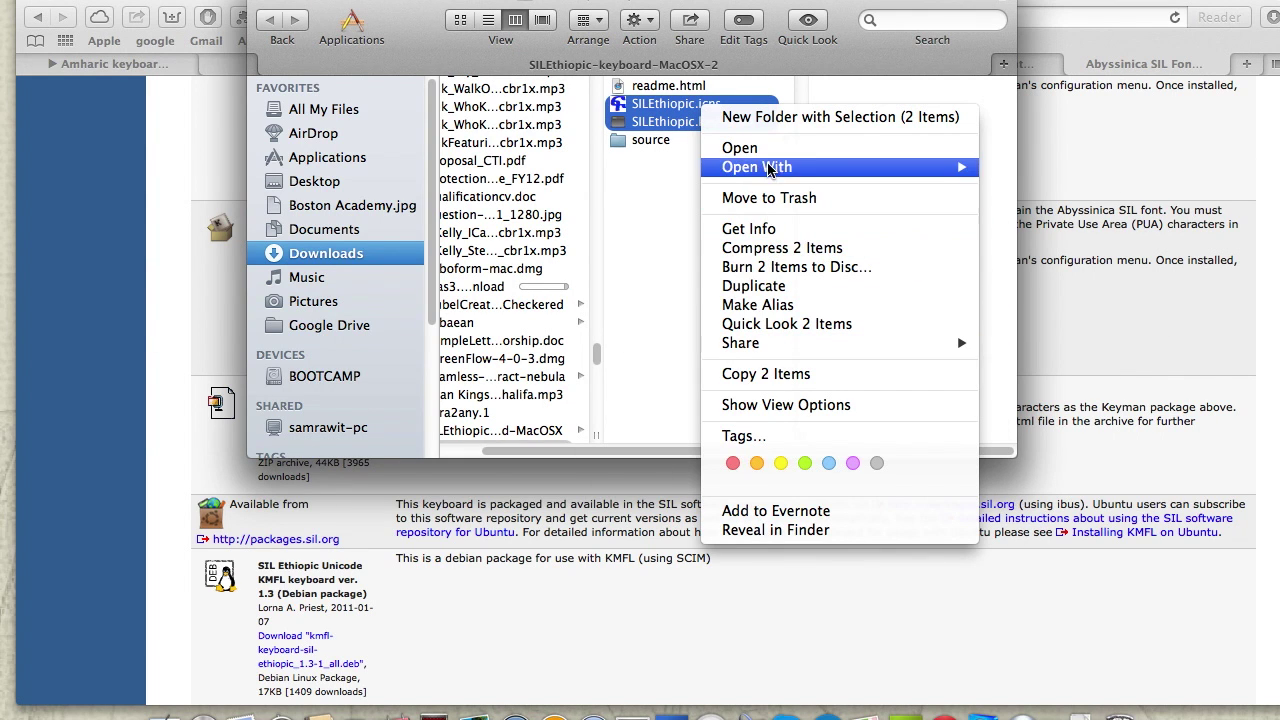
{"action": "left_click", "coordinate": [787, 374]}
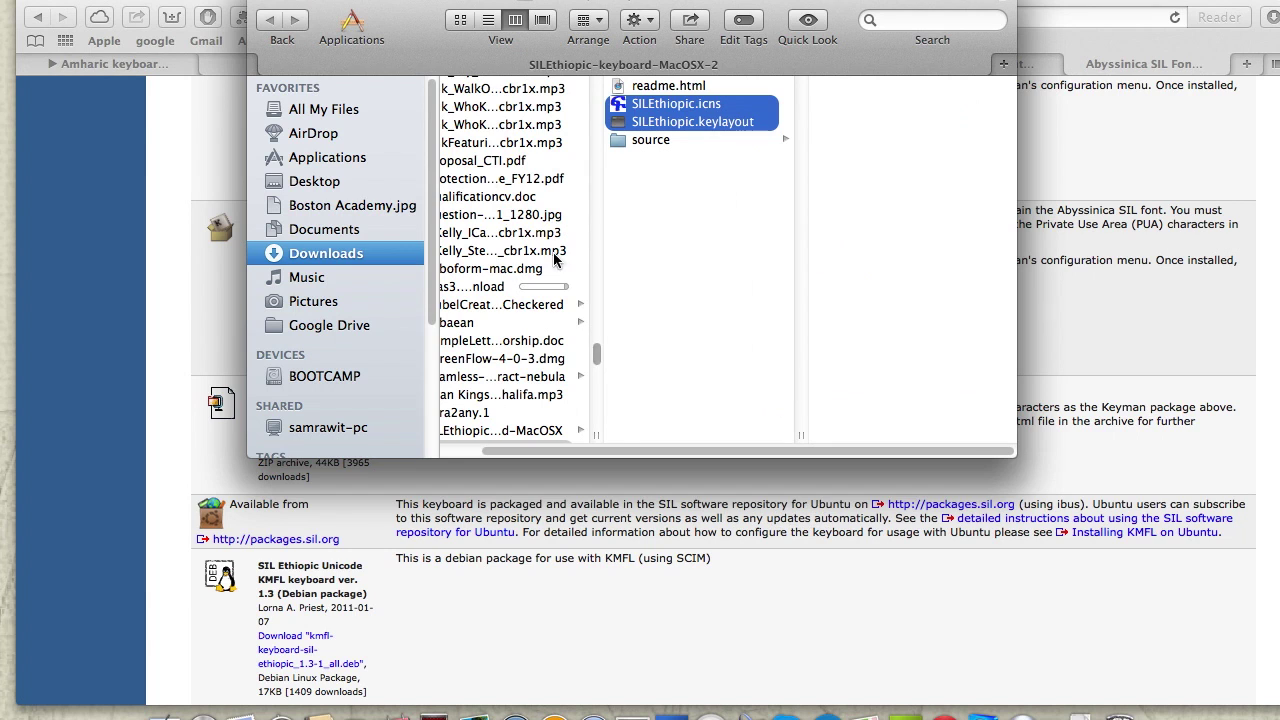
{"action": "left_click", "coordinate": [262, 3]}
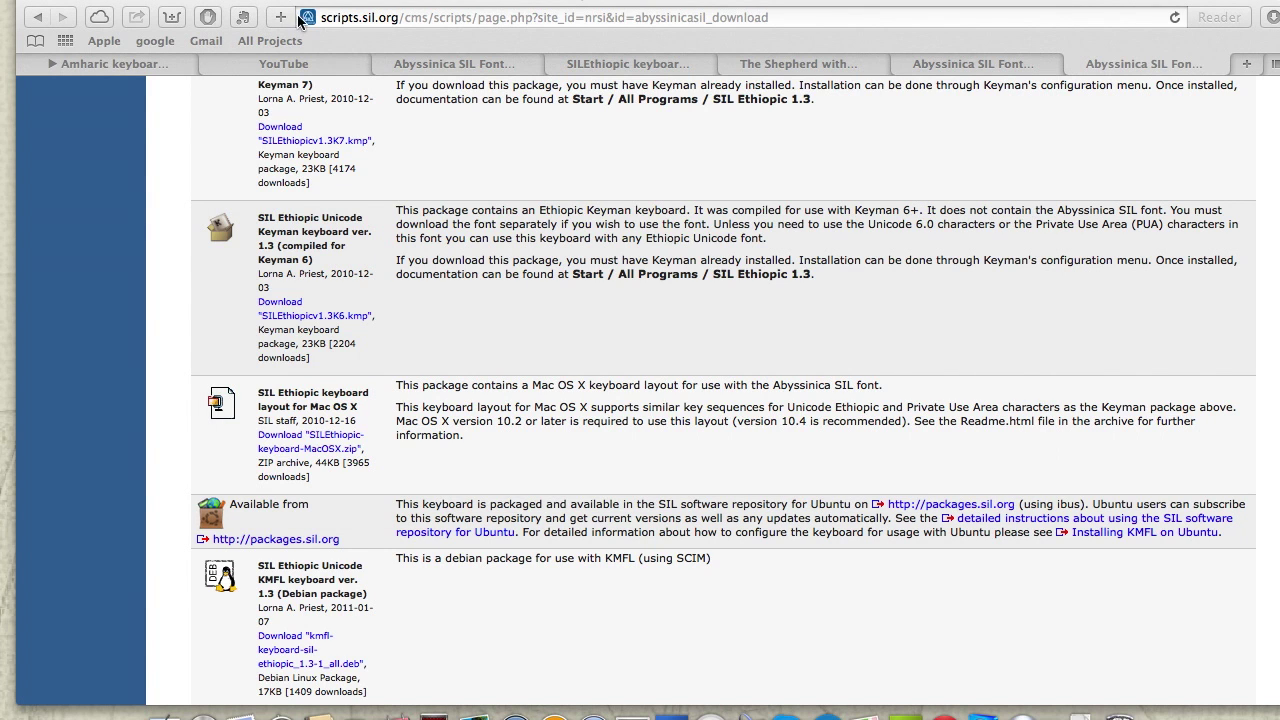
{"action": "left_click", "coordinate": [268, 0]}
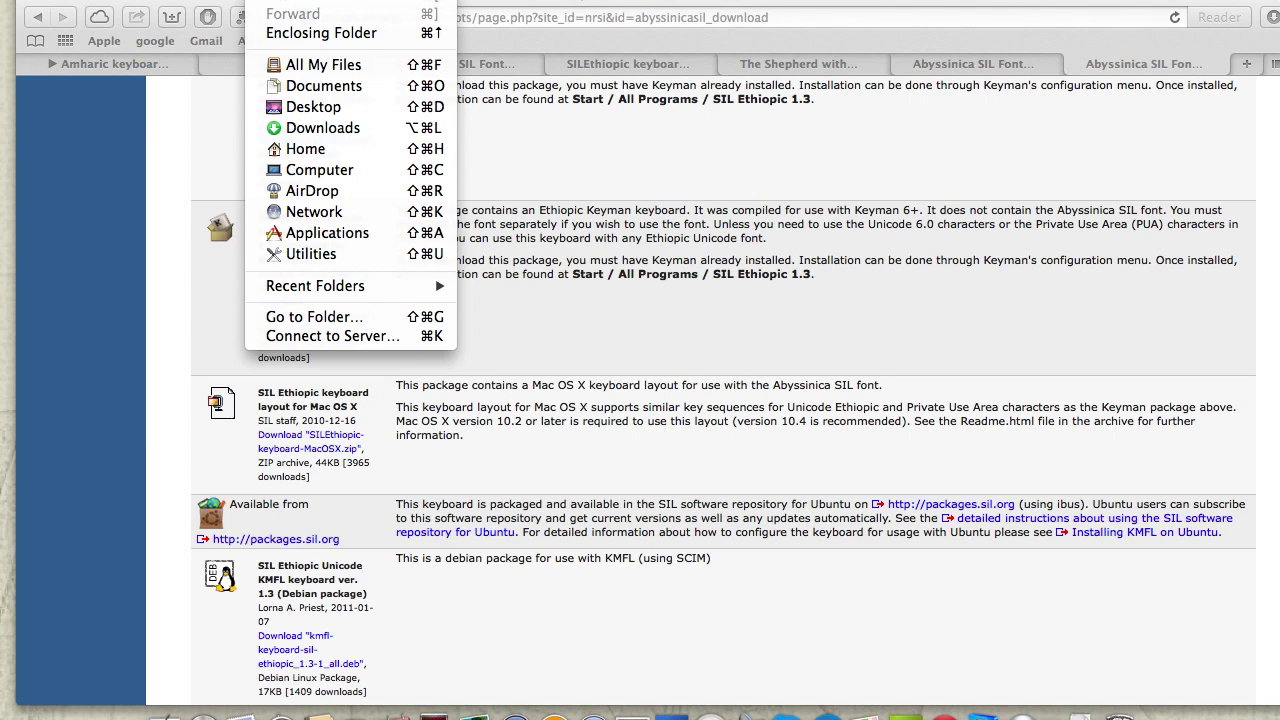
- Paste both SILEthiopic files into Macintosh HD > Library > Keyboard Layouts
{"action": "left_click", "coordinate": [318, 170]}
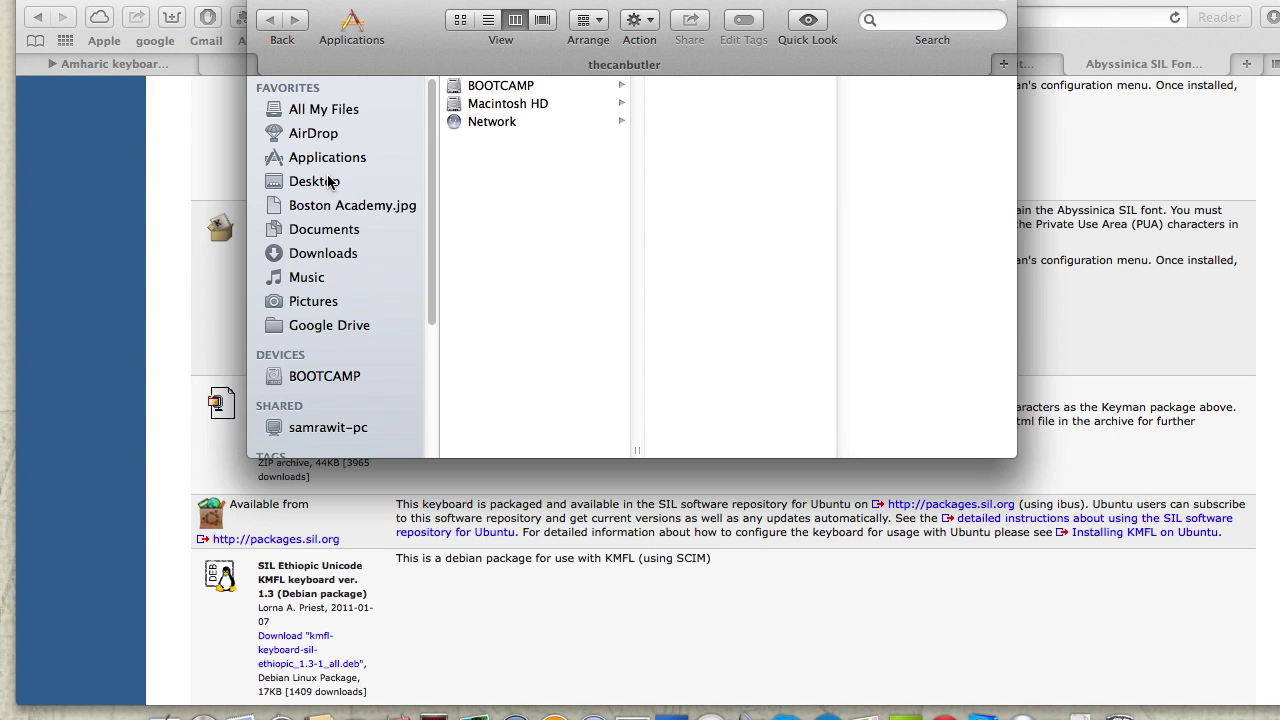
{"action": "left_click", "coordinate": [481, 106]}
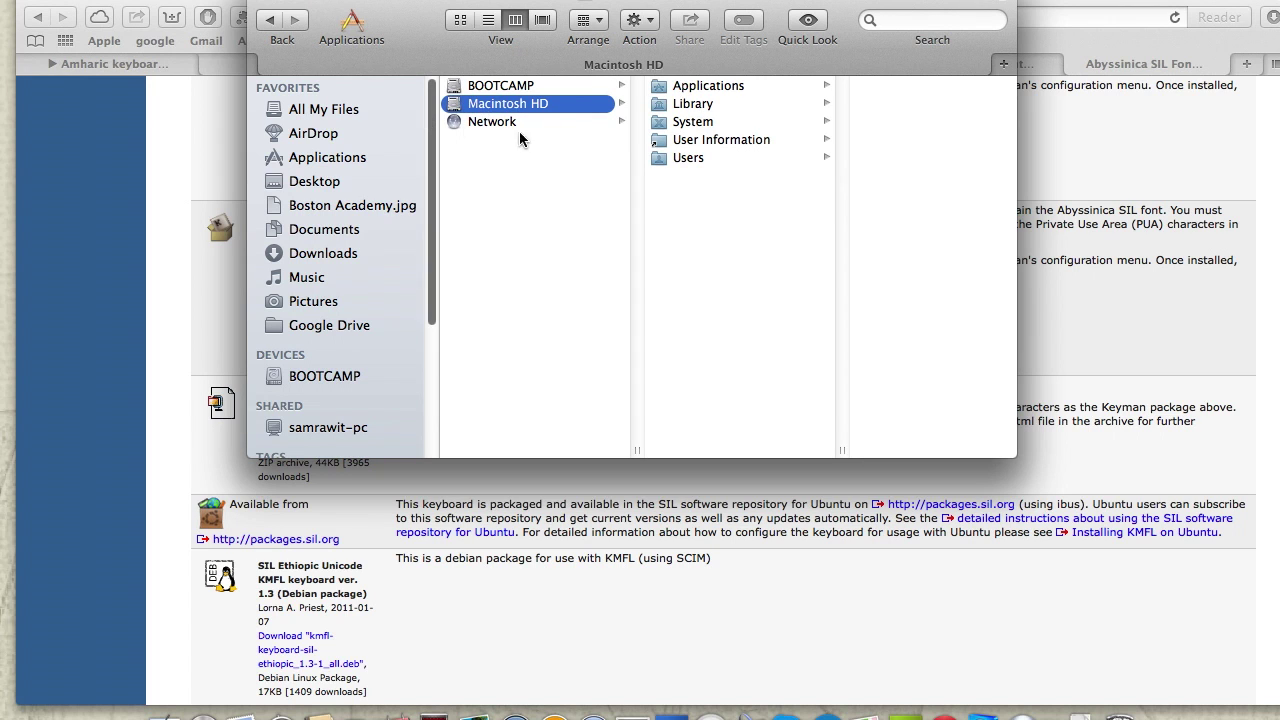
{"action": "left_click", "coordinate": [680, 106]}
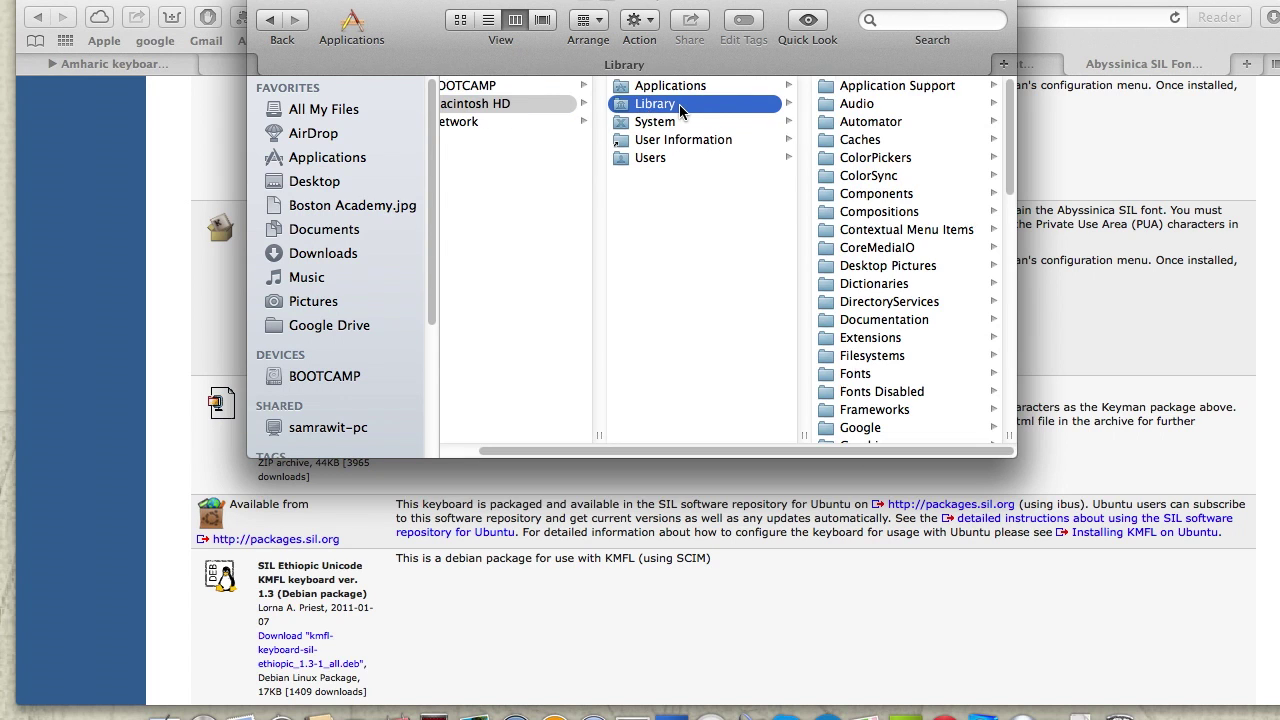
{"action": "left_click", "coordinate": [868, 176]}
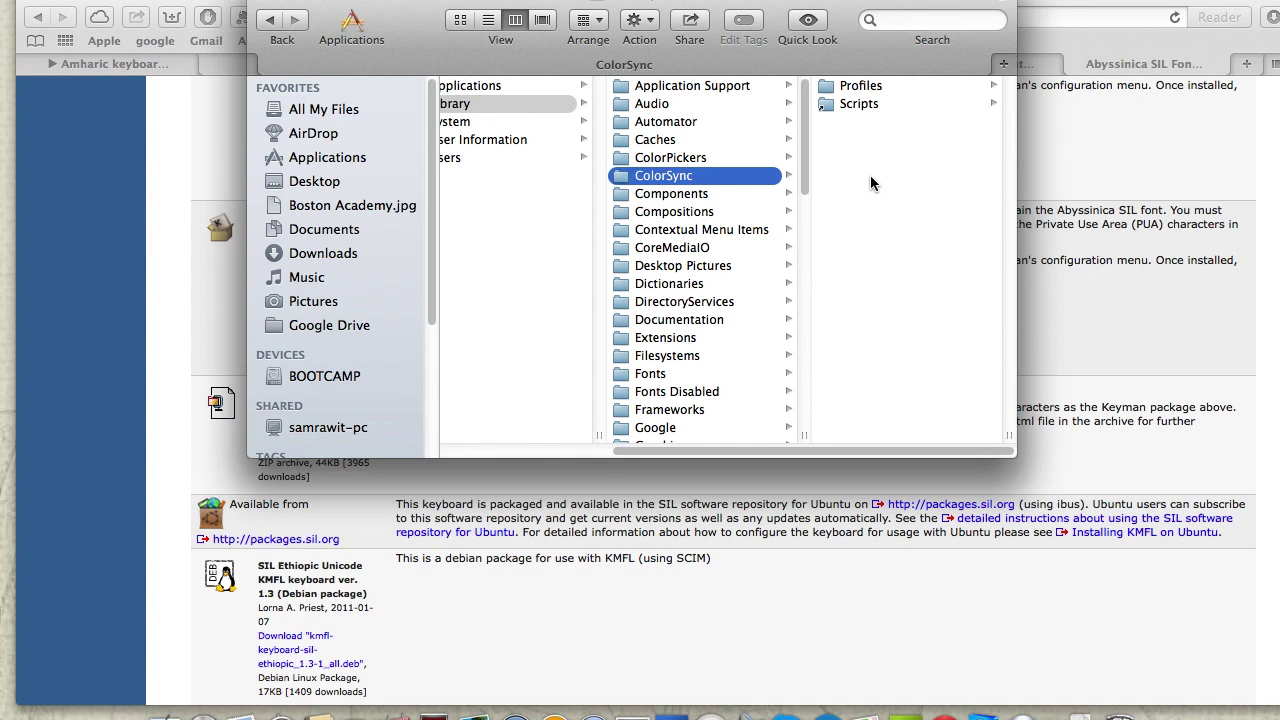
{"action": "key", "text": "Right"}
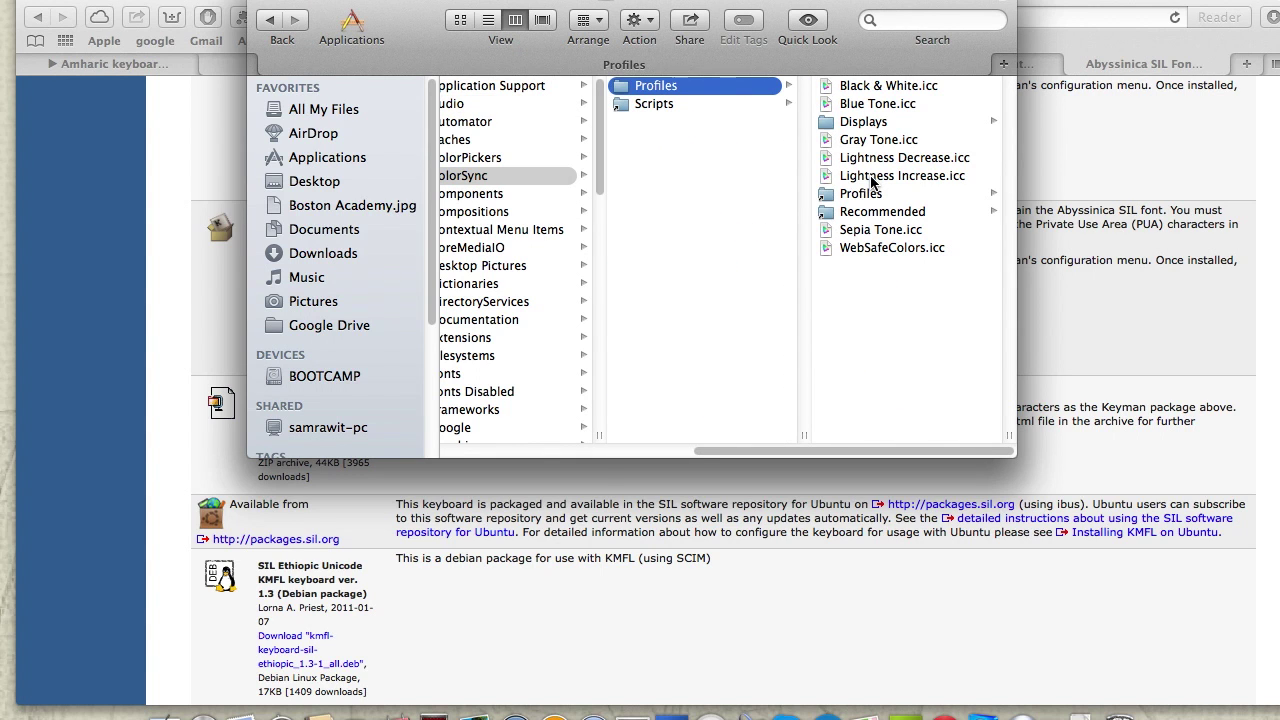
{"action": "key", "text": "Left"}
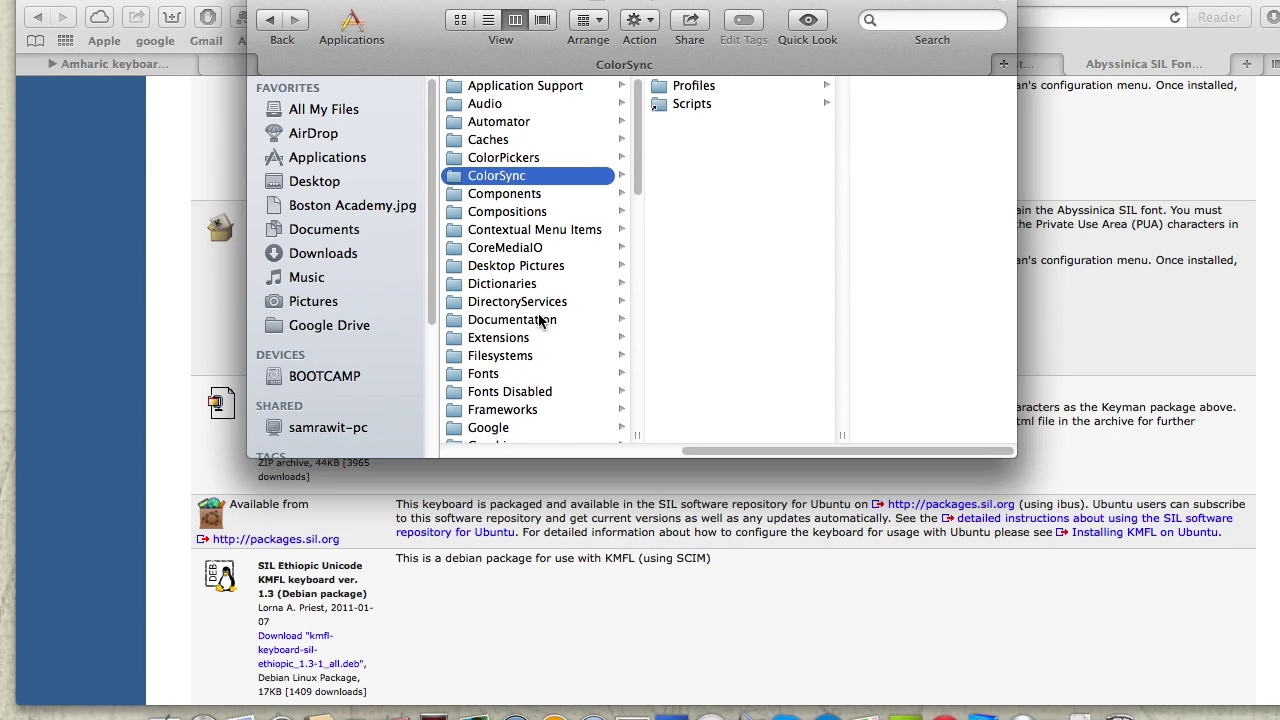
{"action": "scroll", "coordinate": [545, 234], "scroll_direction": "down", "scroll_amount": 5}
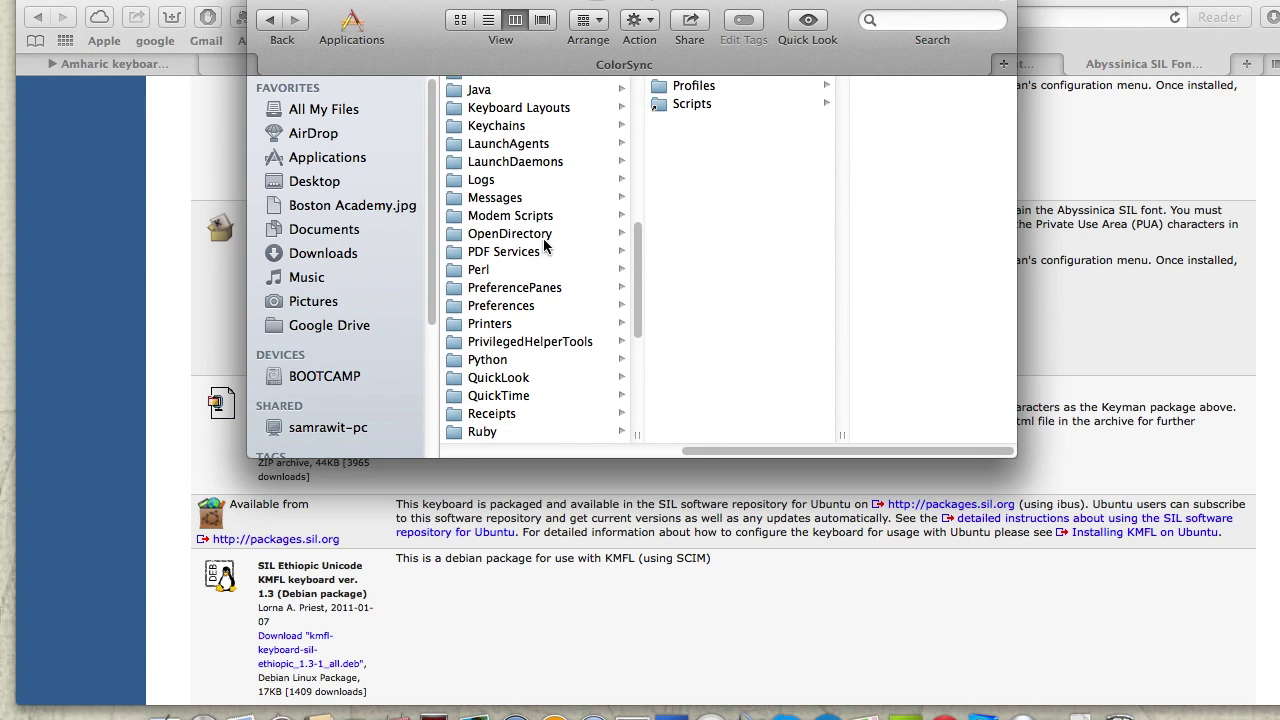
{"action": "left_click", "coordinate": [501, 112]}
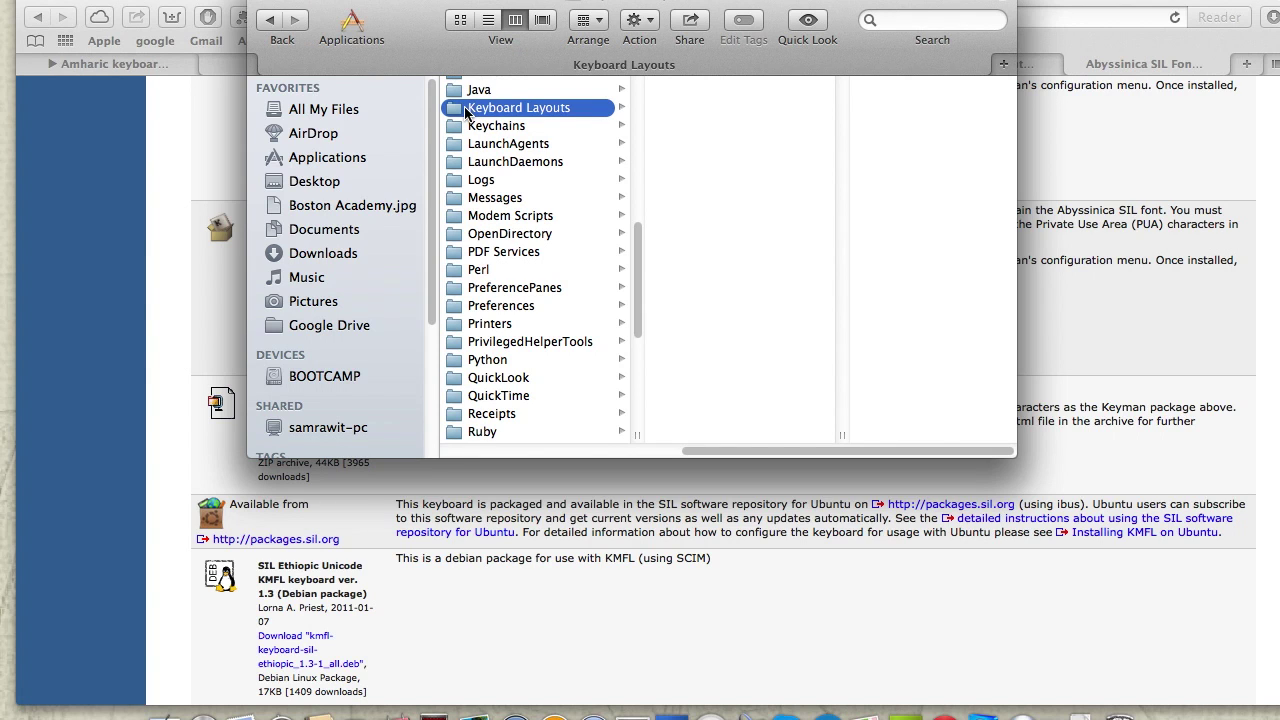
{"action": "right_click", "coordinate": [517, 118]}
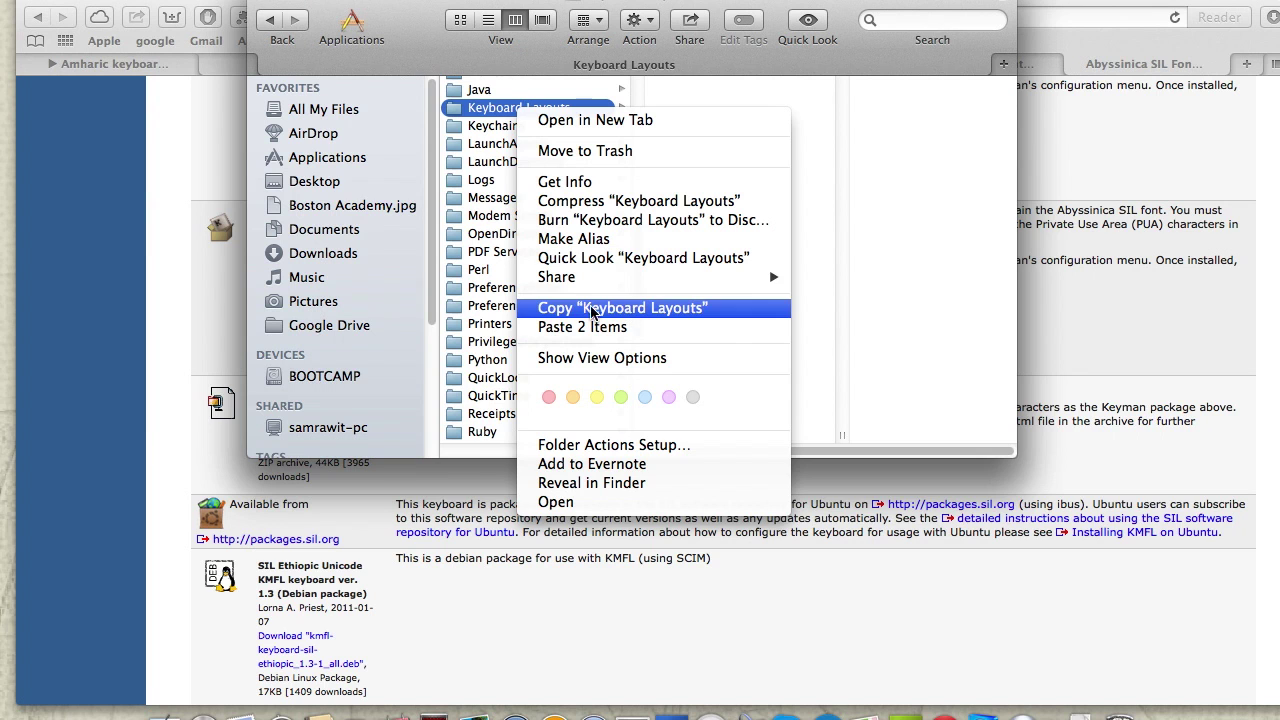
{"action": "left_click", "coordinate": [622, 328]}
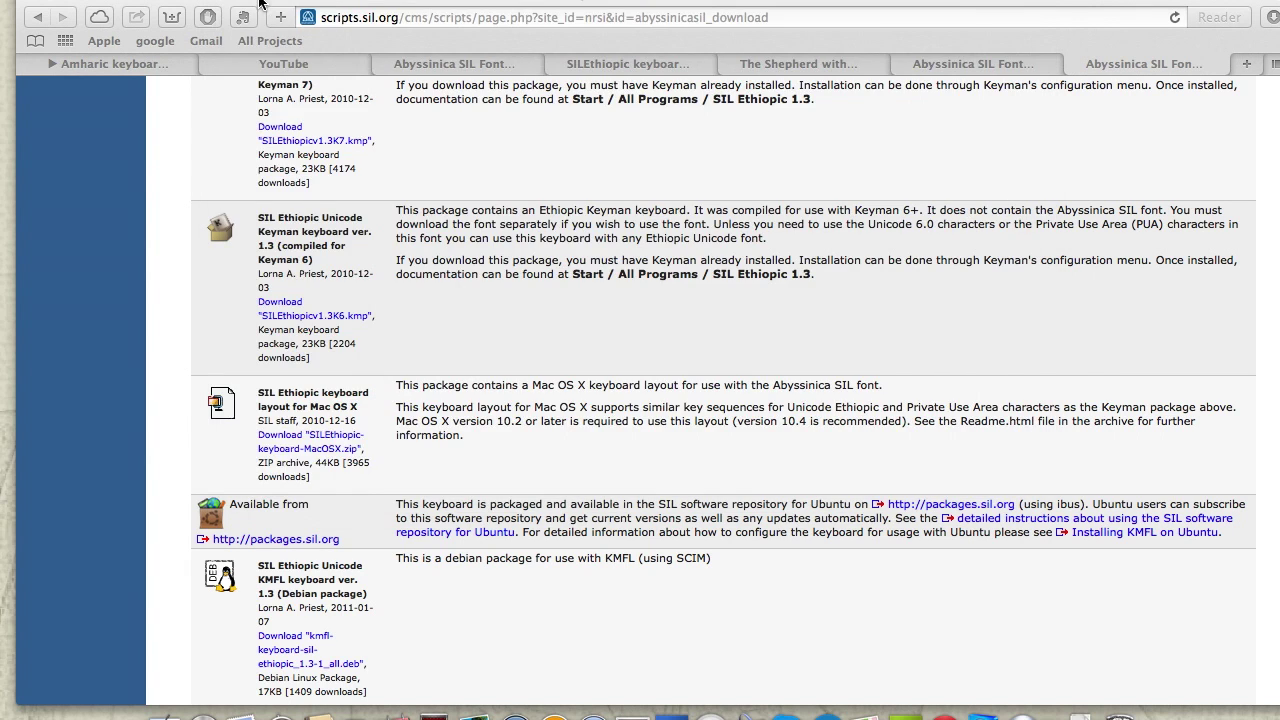
{"action": "left_click", "coordinate": [240, 10]}
- Open System Preferences' Language & Region keyboard settings to the Input Sources list
{"action": "left_click", "coordinate": [20, 2]}
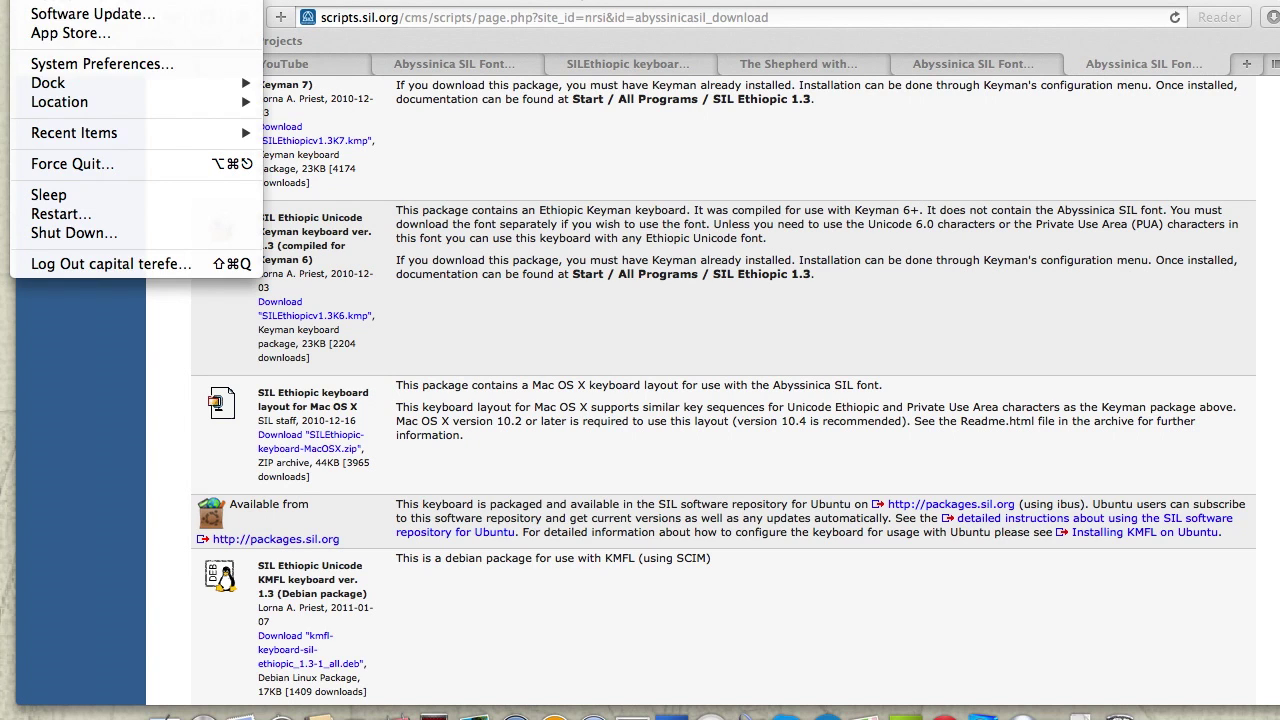
{"action": "left_click", "coordinate": [132, 66]}
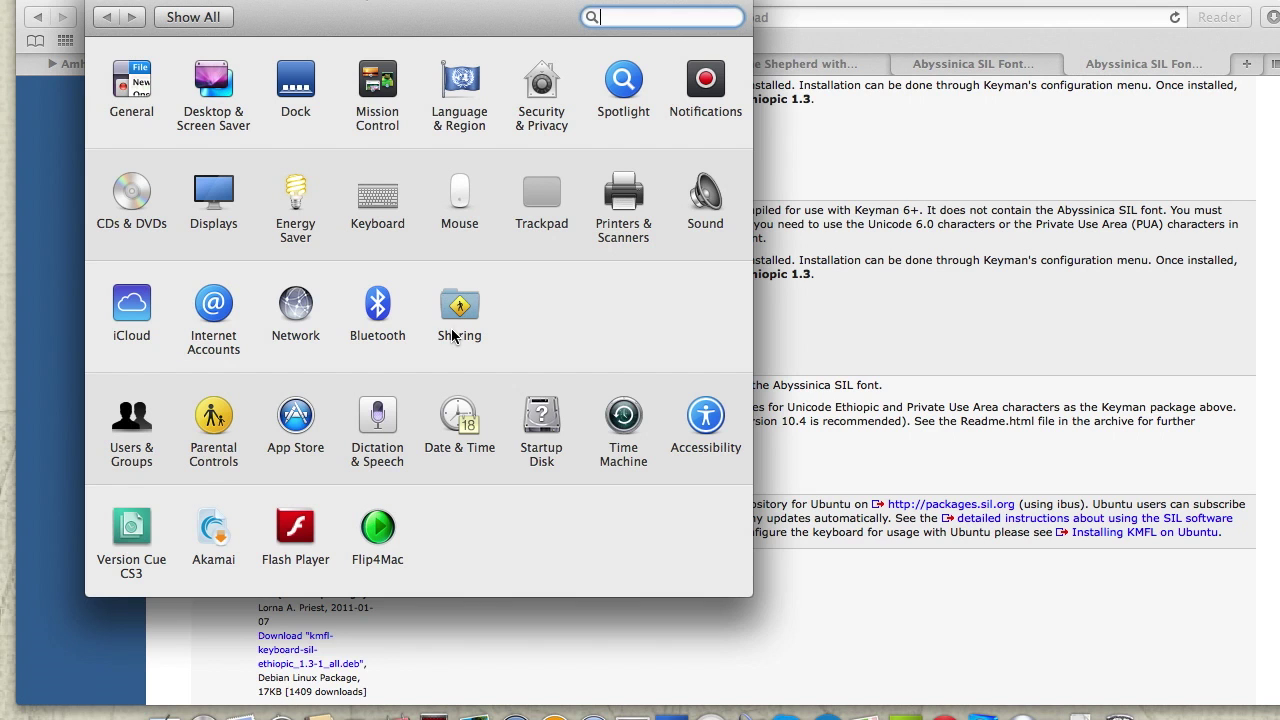
{"action": "left_click", "coordinate": [460, 80]}
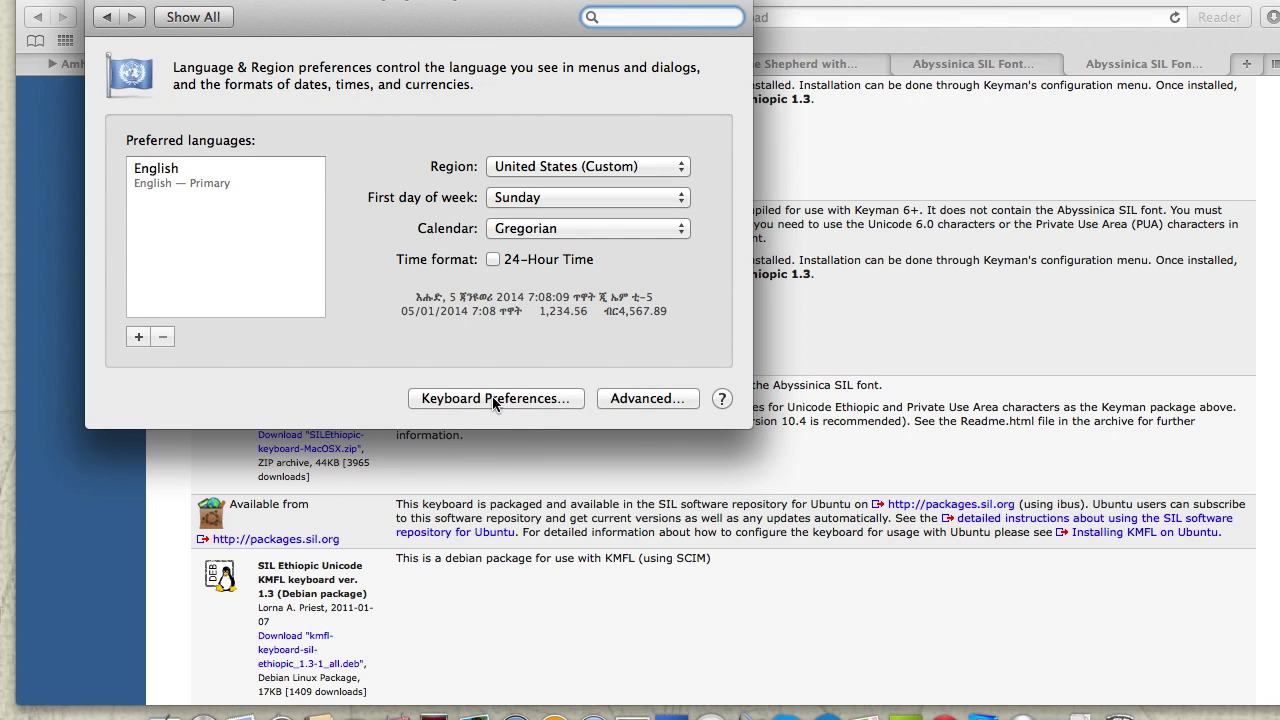
{"action": "left_click", "coordinate": [493, 400]}
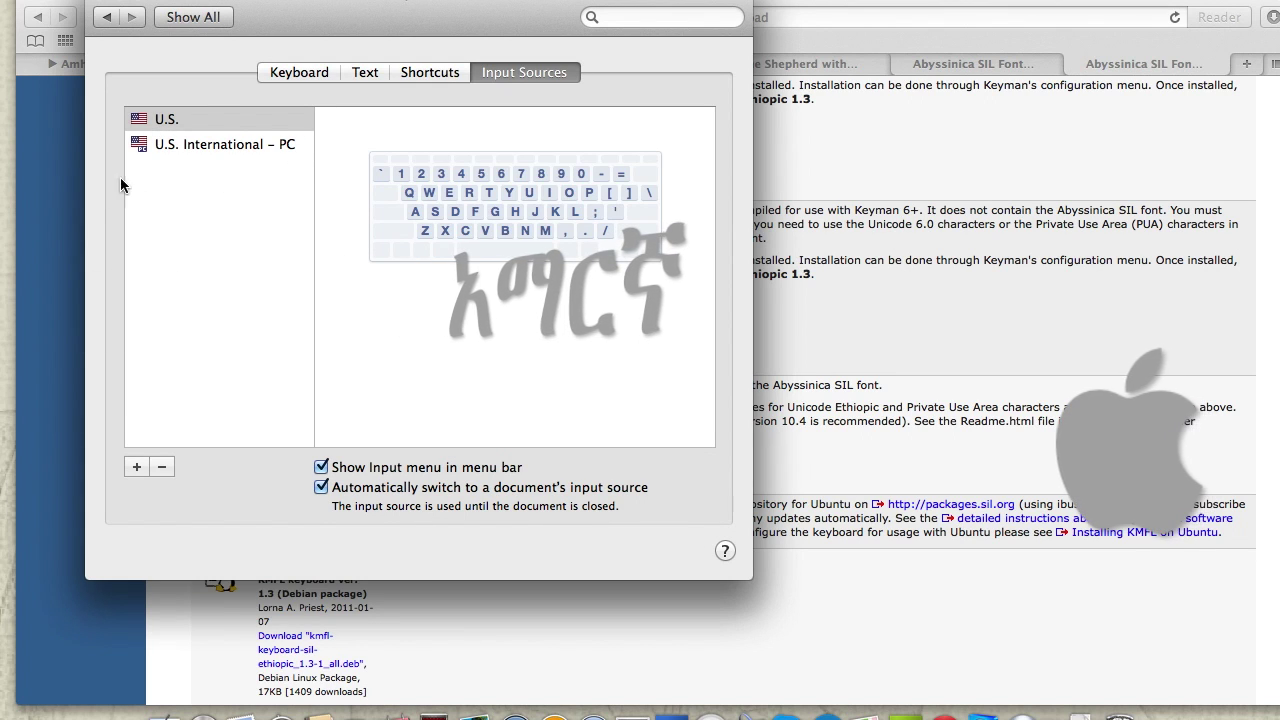
{"action": "left_click", "coordinate": [220, 147]}
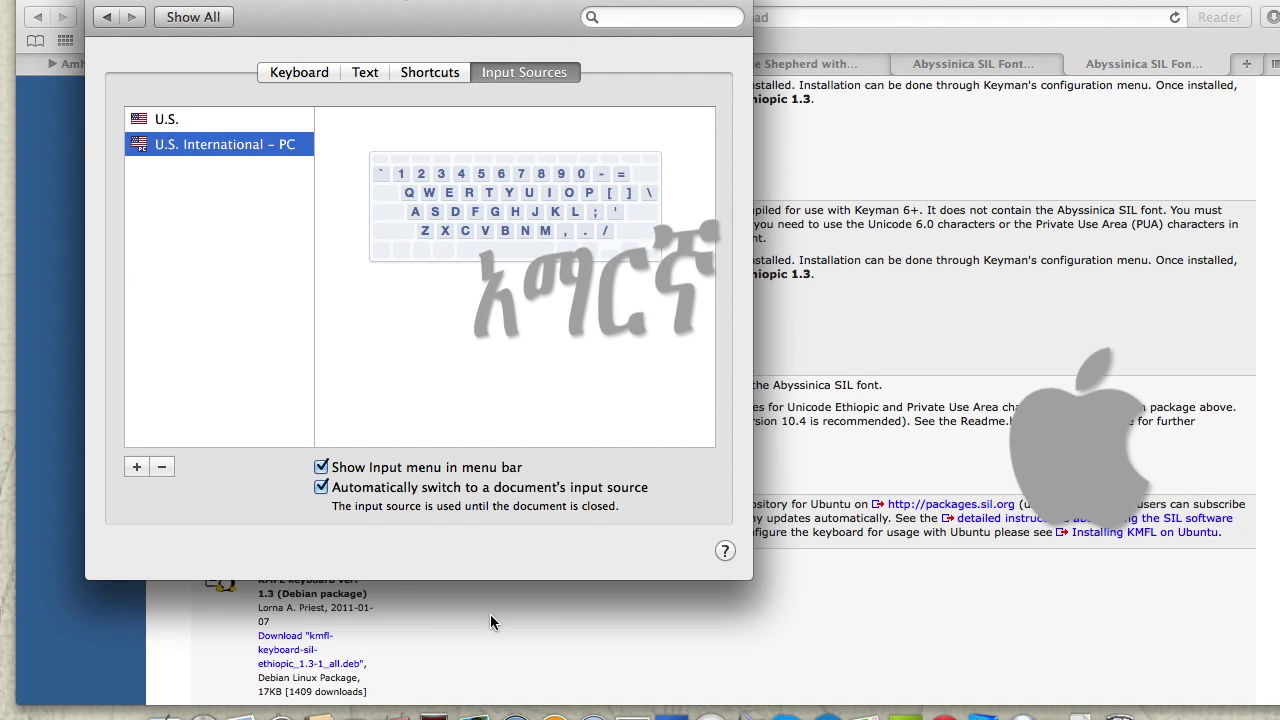
- Add SIL Ethiopic from Others as an input source and turn off the menu-bar Input menu
{"action": "left_click", "coordinate": [137, 468]}
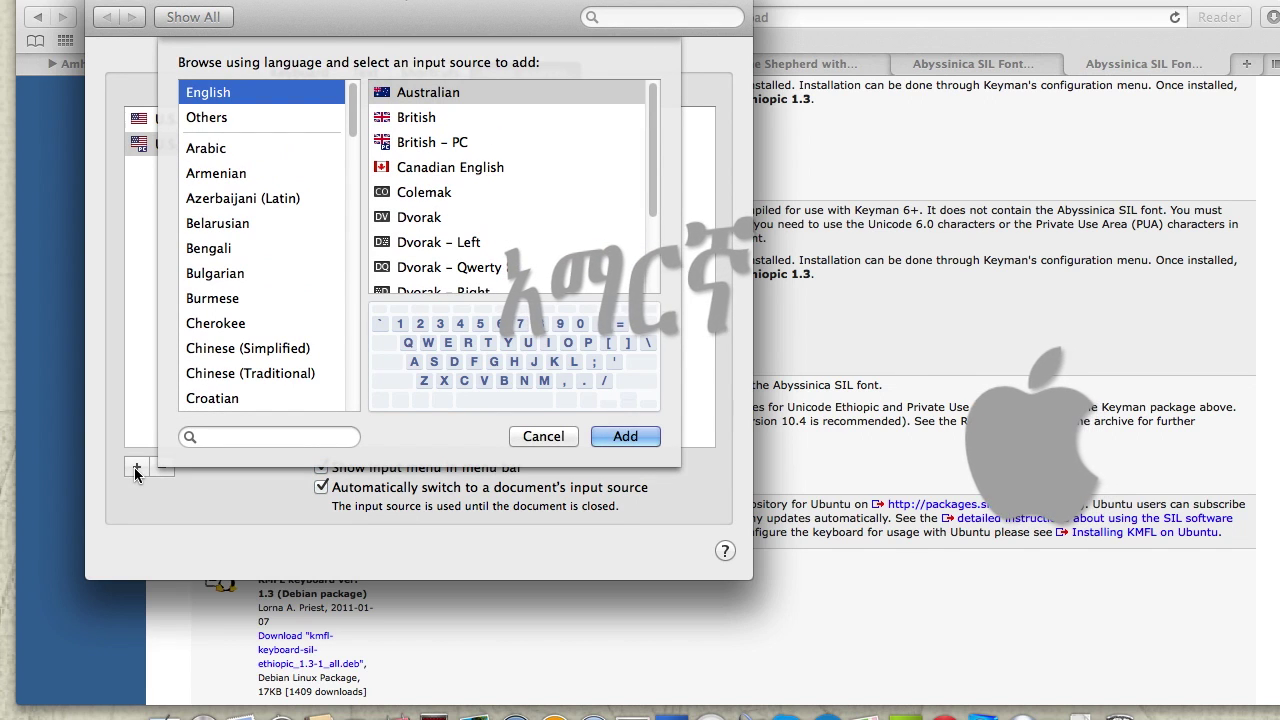
{"action": "left_click", "coordinate": [208, 119]}
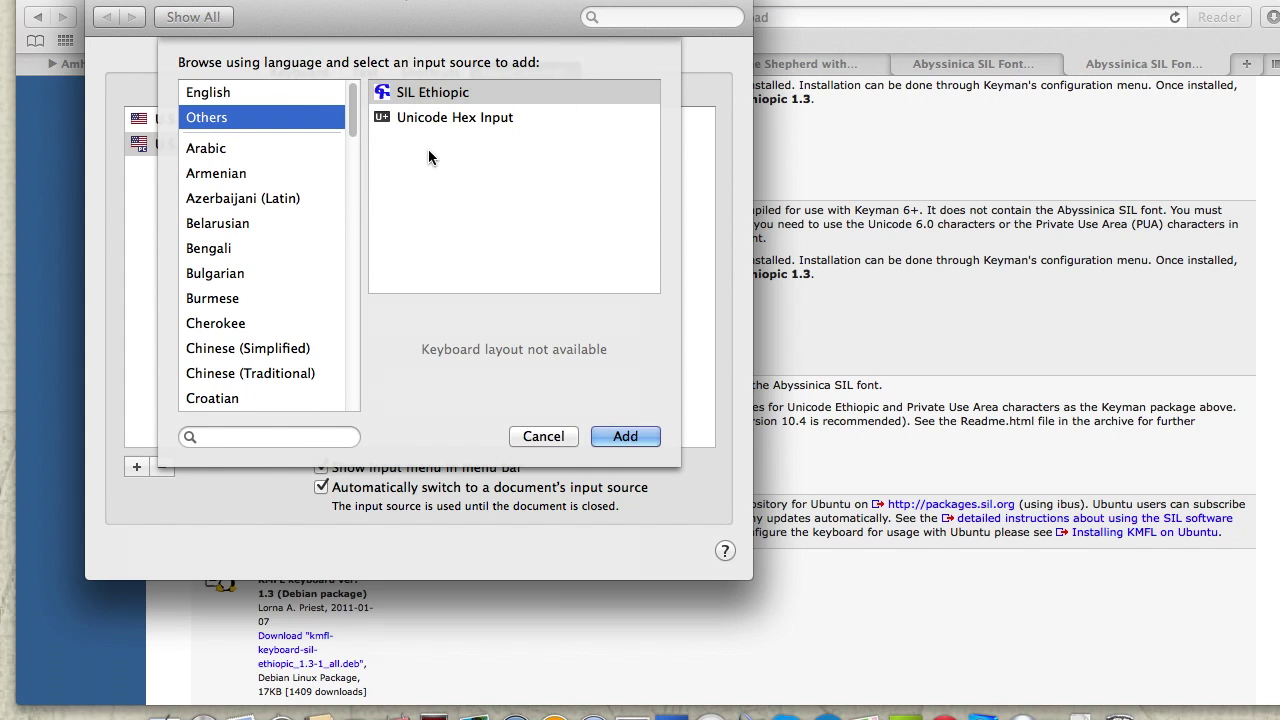
{"action": "left_click", "coordinate": [425, 96]}
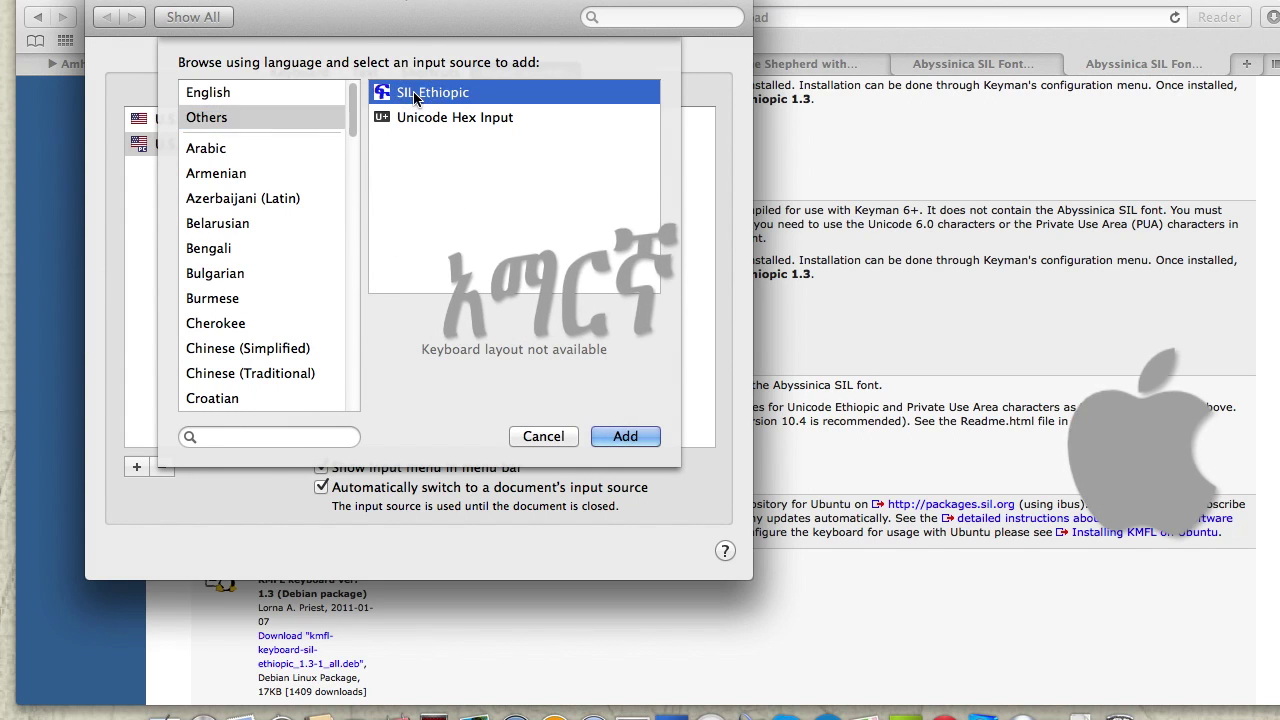
{"action": "left_click", "coordinate": [622, 432]}
{"action": "left_click", "coordinate": [224, 176]}
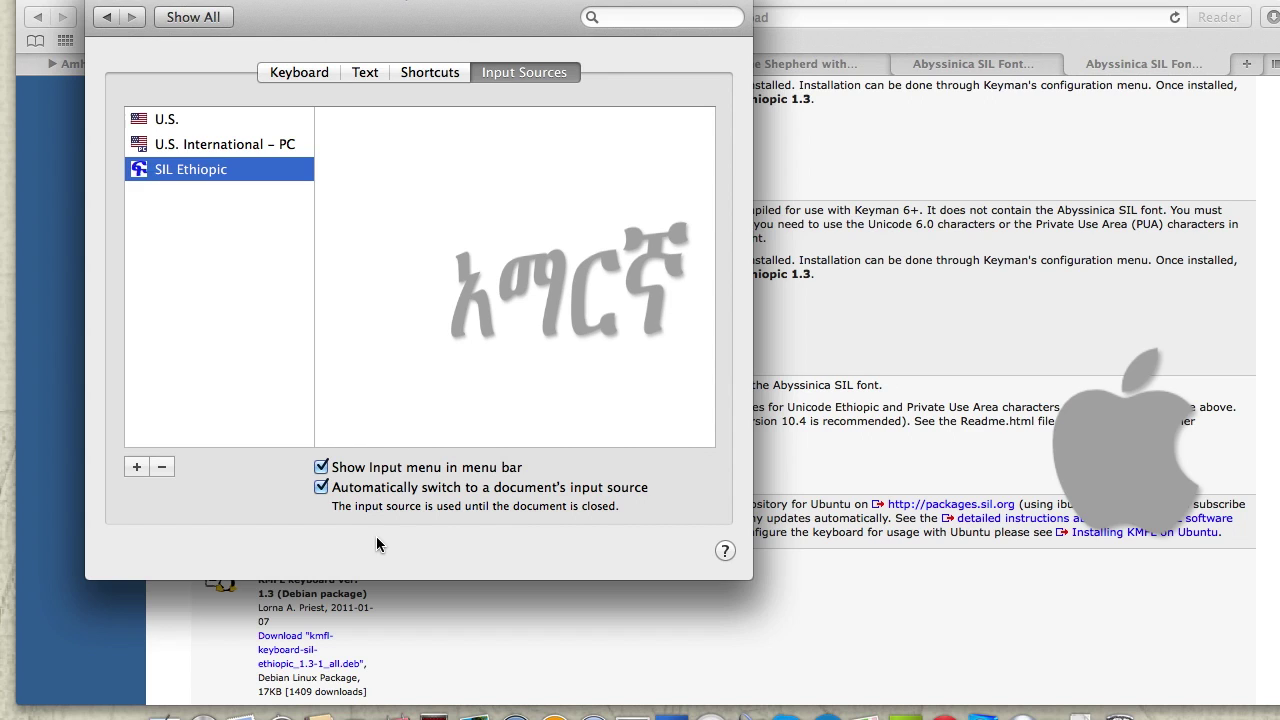
{"action": "left_click", "coordinate": [321, 467]}
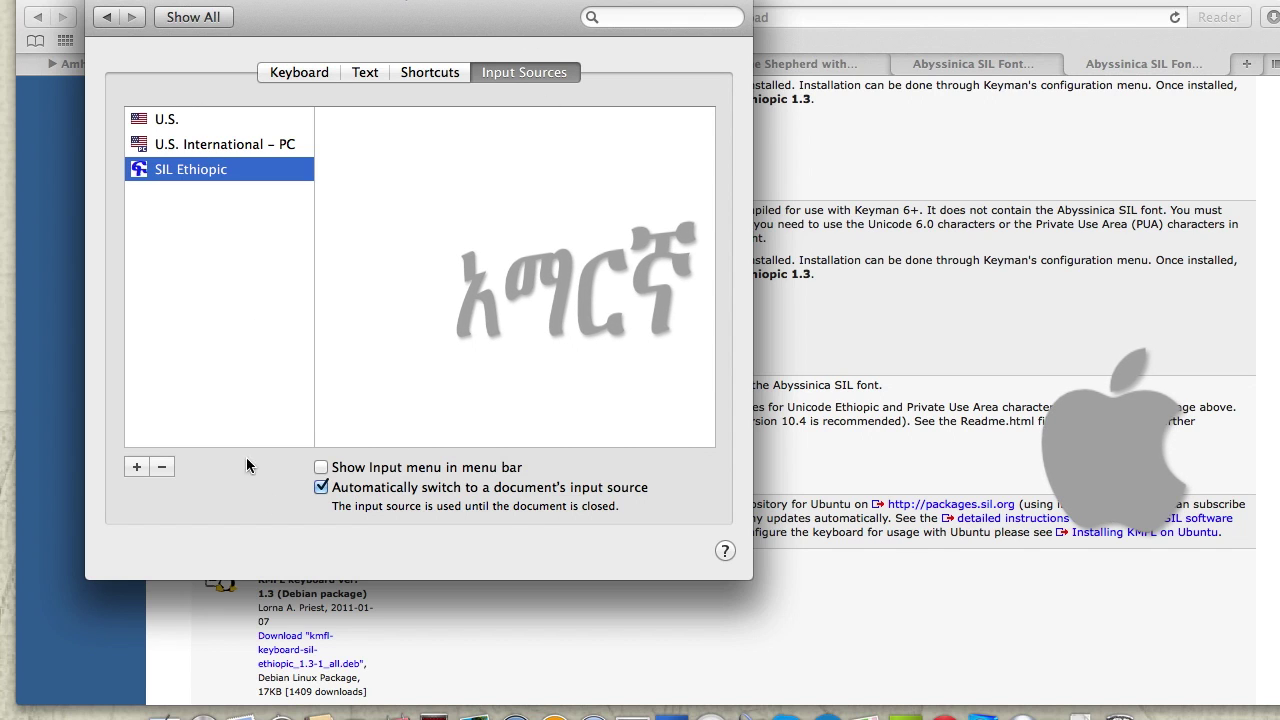
- Turn the menu-bar Input menu back on and close System Preferences
{"action": "left_click", "coordinate": [321, 467]}
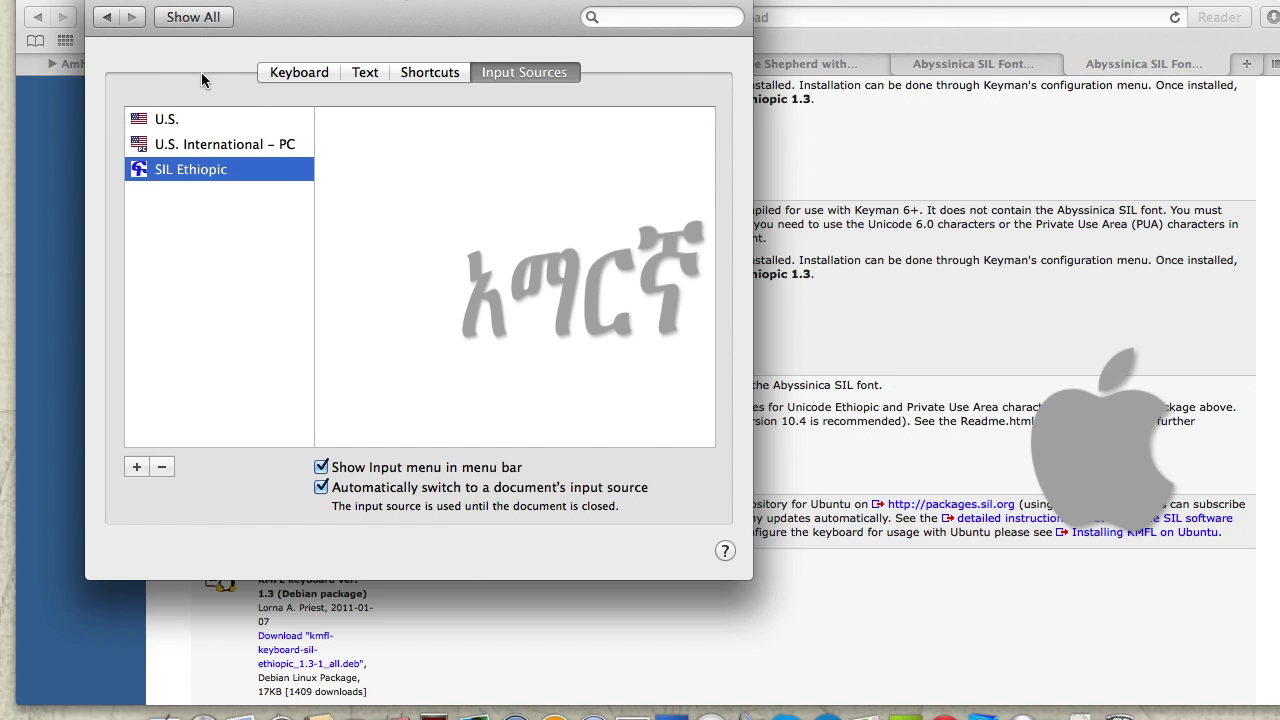
{"action": "left_click", "coordinate": [100, 4]}
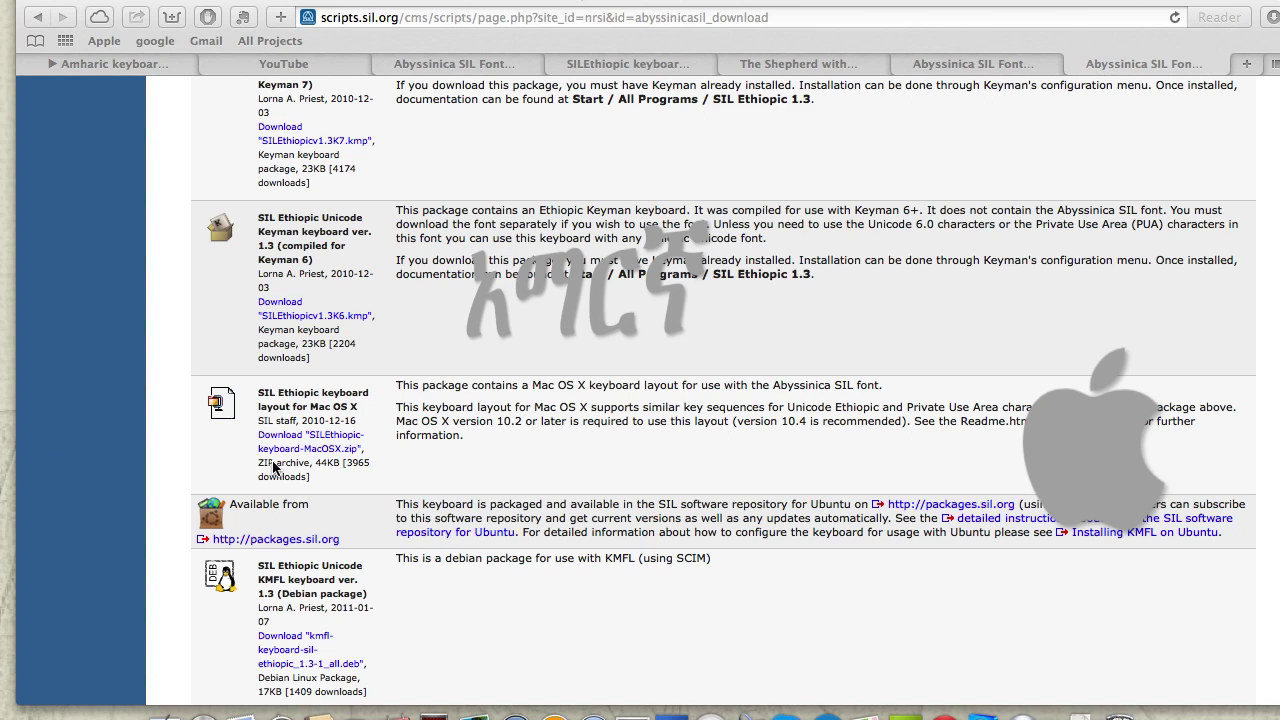
- Start a new OpenOffice Writer text document, type 'Ha', and switch input to SIL Ethiopic
{"action": "left_click", "coordinate": [828, 714]}
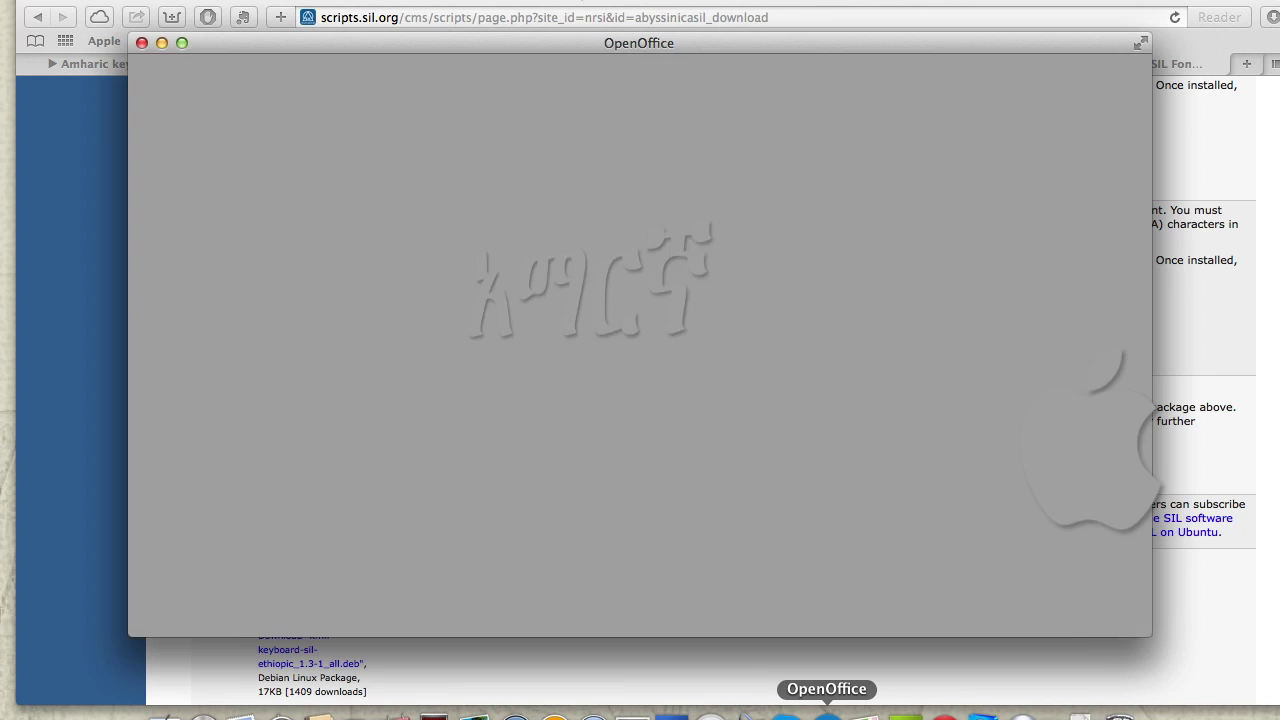
{"action": "left_click", "coordinate": [508, 279]}
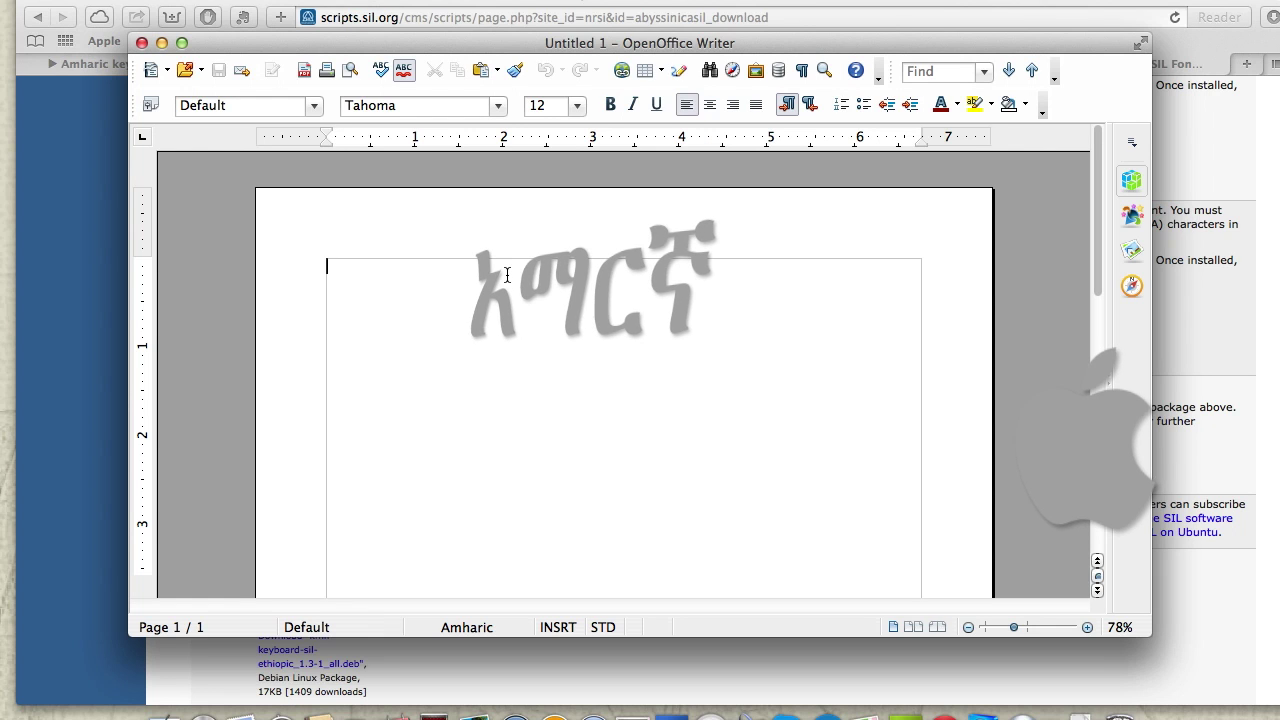
{"action": "type", "text": "Ha"}
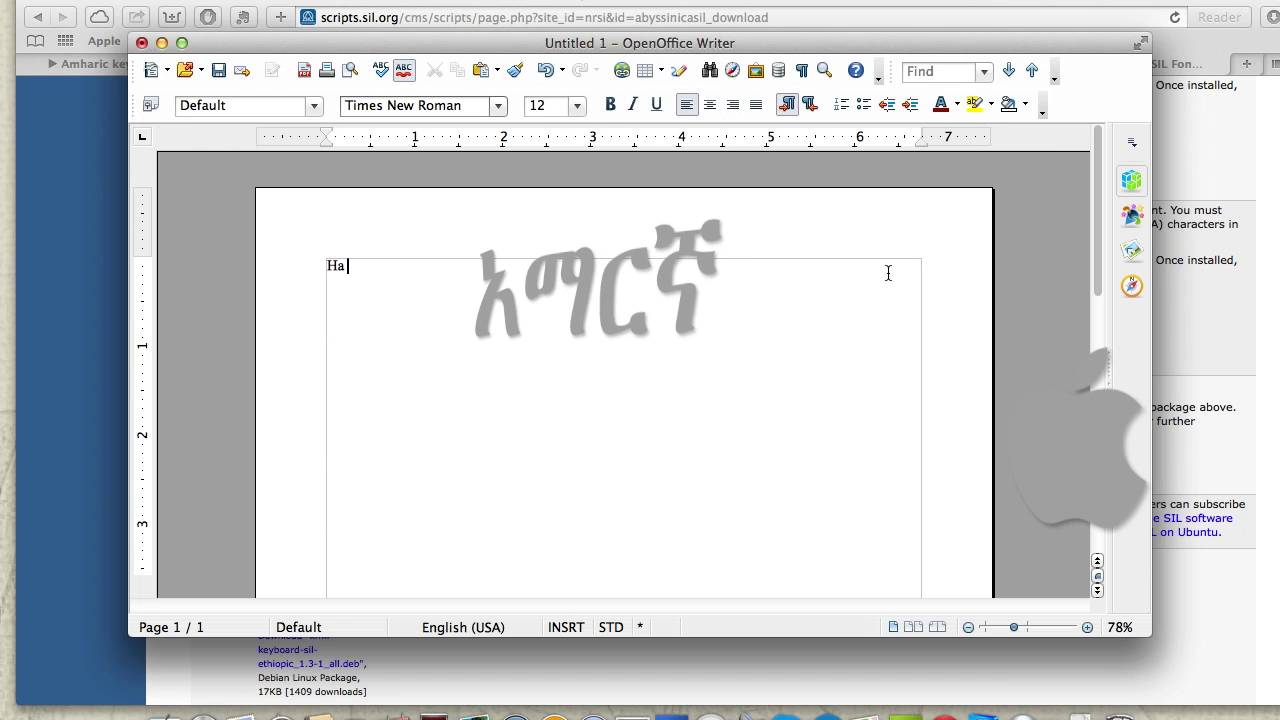
{"action": "left_click", "coordinate": [1040, 0]}
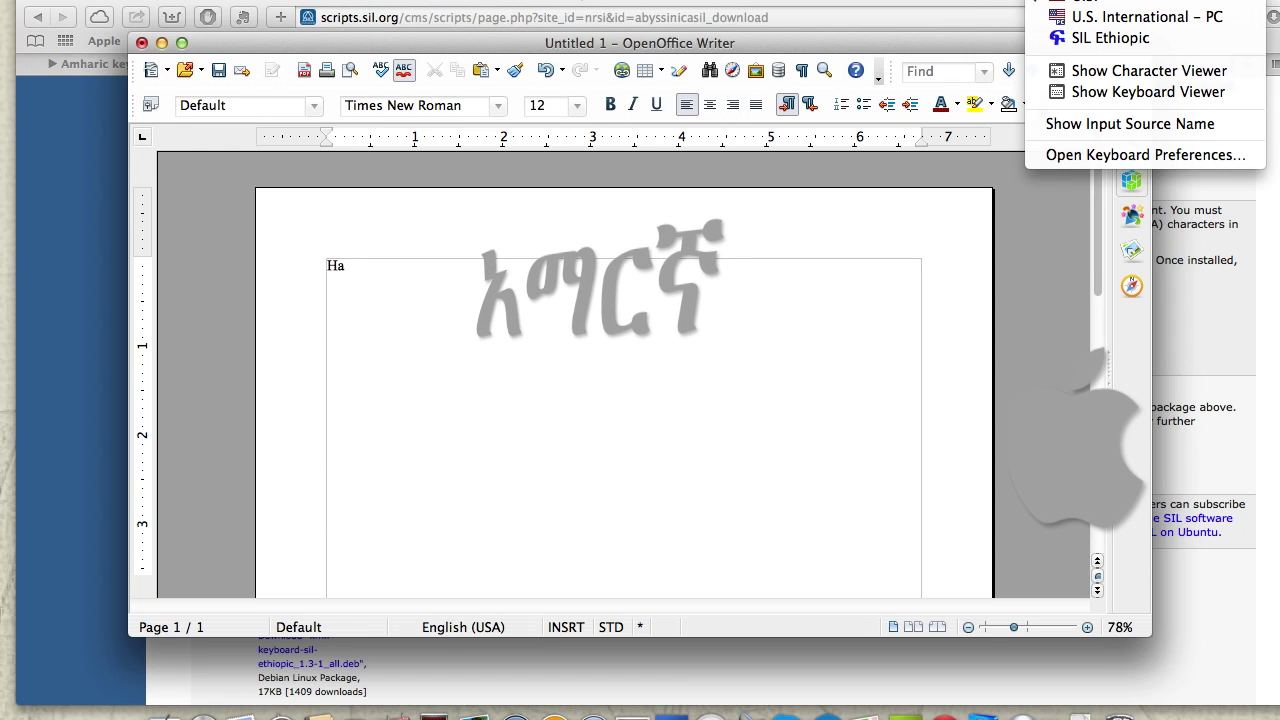
{"action": "left_click", "coordinate": [1080, 40]}
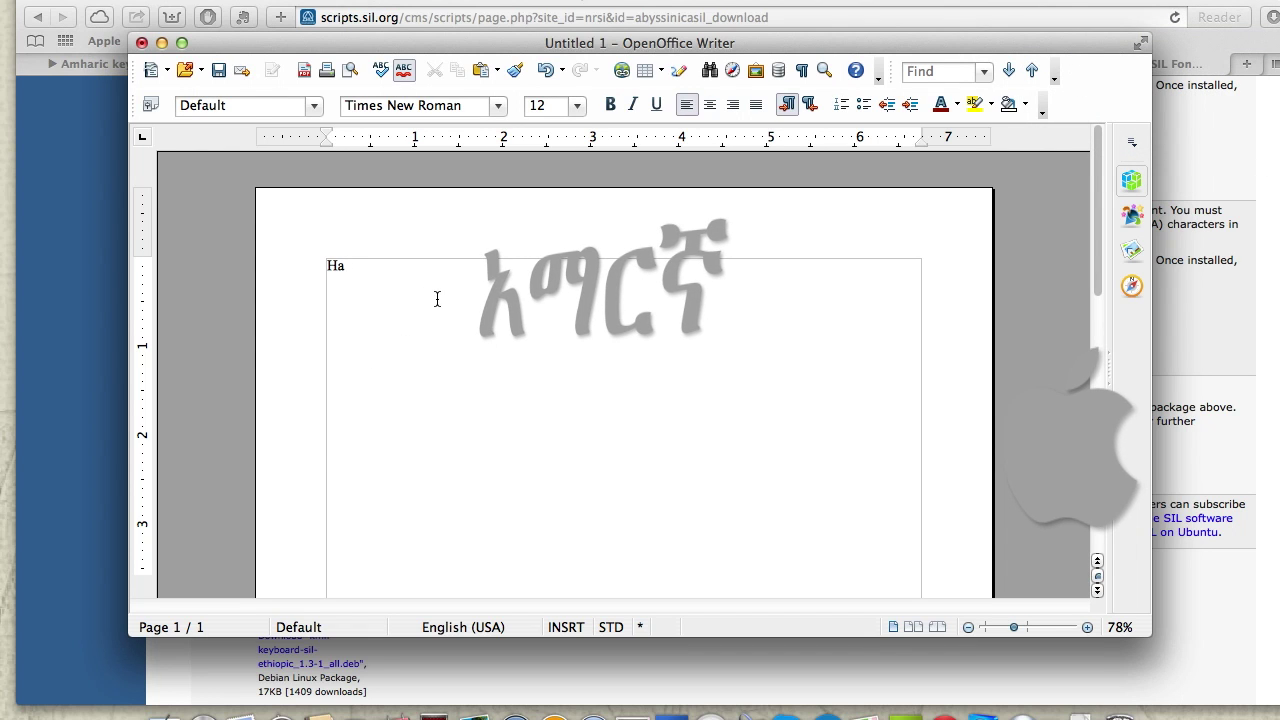
- Erase the stray Ethiopic character accidentally typed into the Font Name box
{"action": "left_click", "coordinate": [497, 106]}
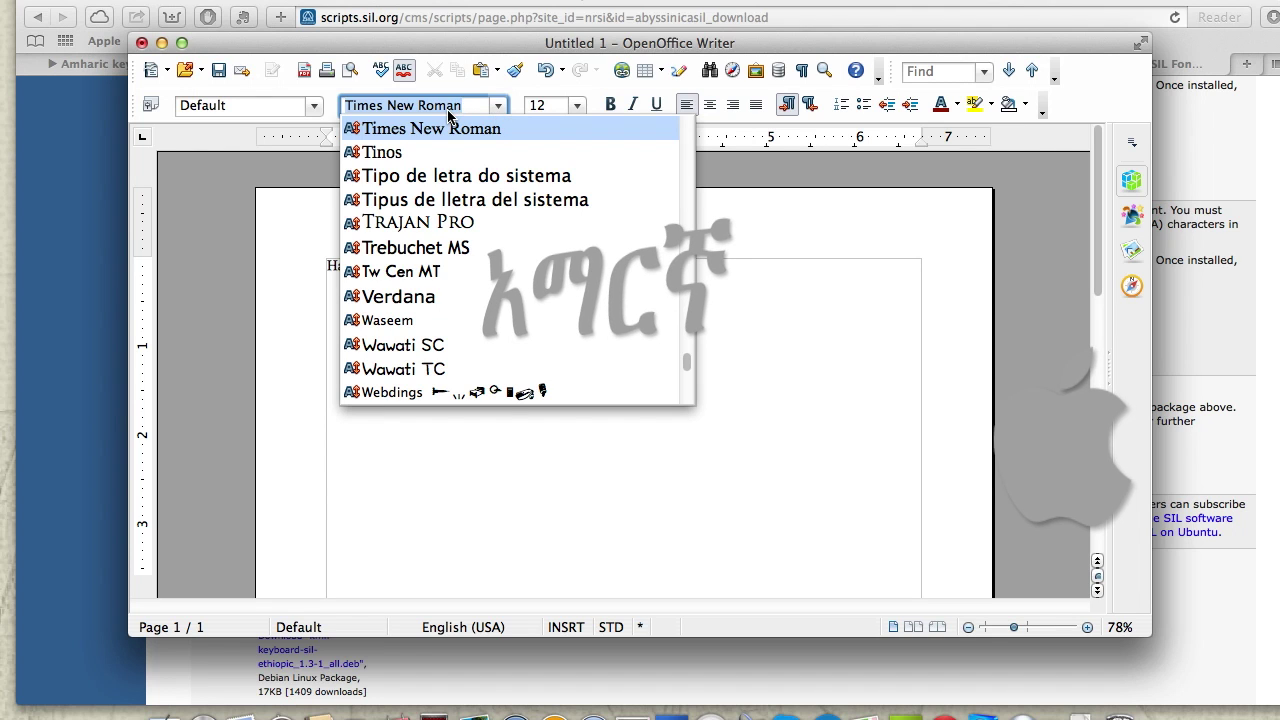
{"action": "type", "text": "አ"}
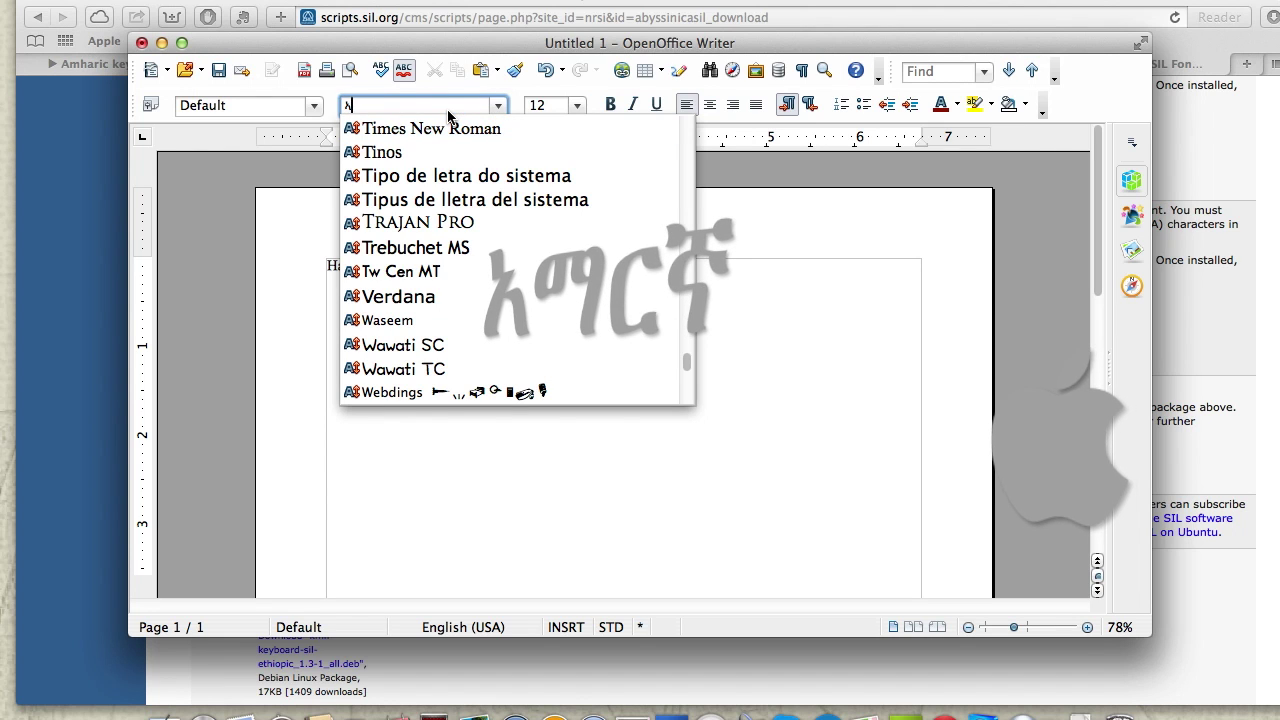
{"action": "key", "text": "BackSpace"}
- Switch the input source back to U.S. and type 'Ab' in the Font Name box
{"action": "left_click", "coordinate": [1064, 4]}
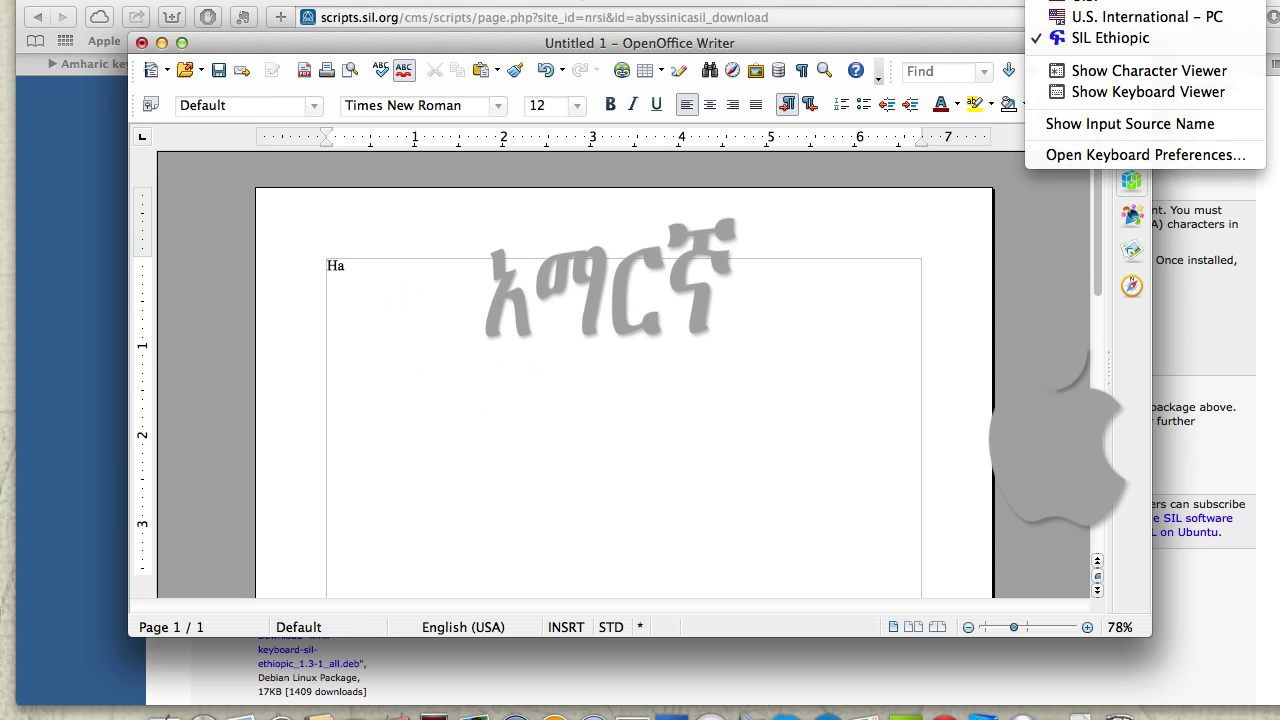
{"action": "left_click", "coordinate": [1064, 4]}
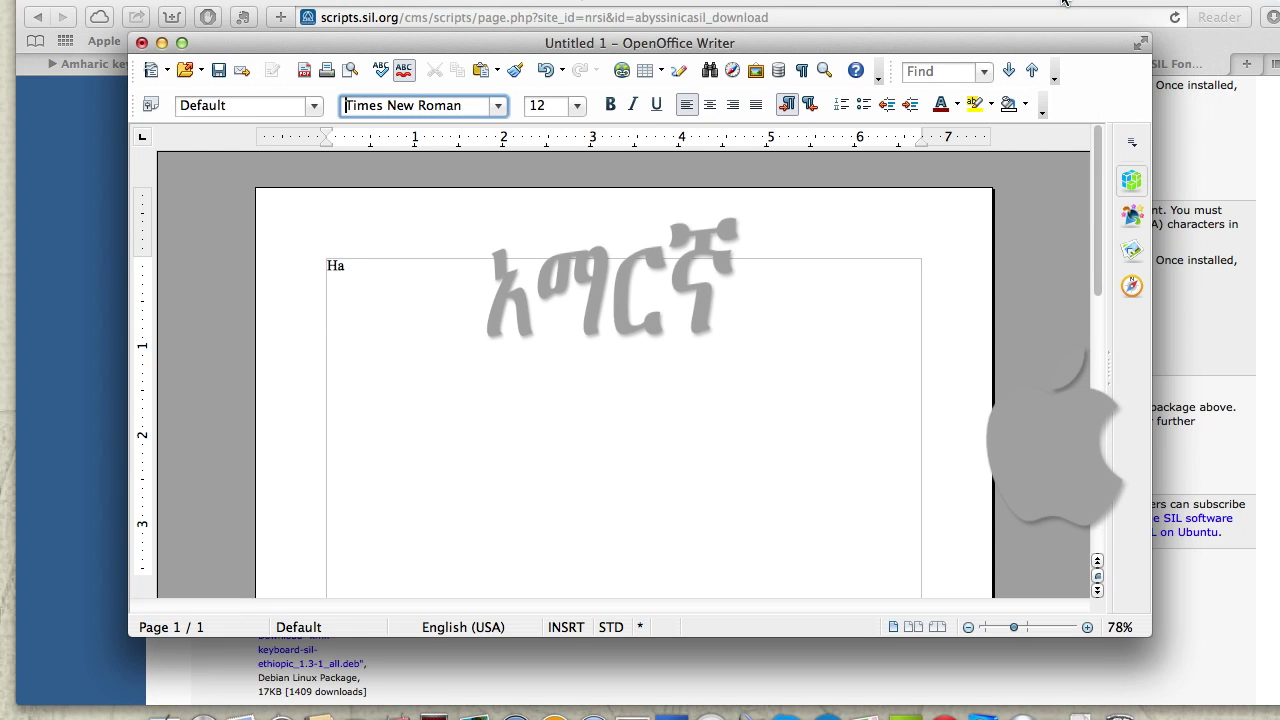
{"action": "left_click", "coordinate": [497, 105]}
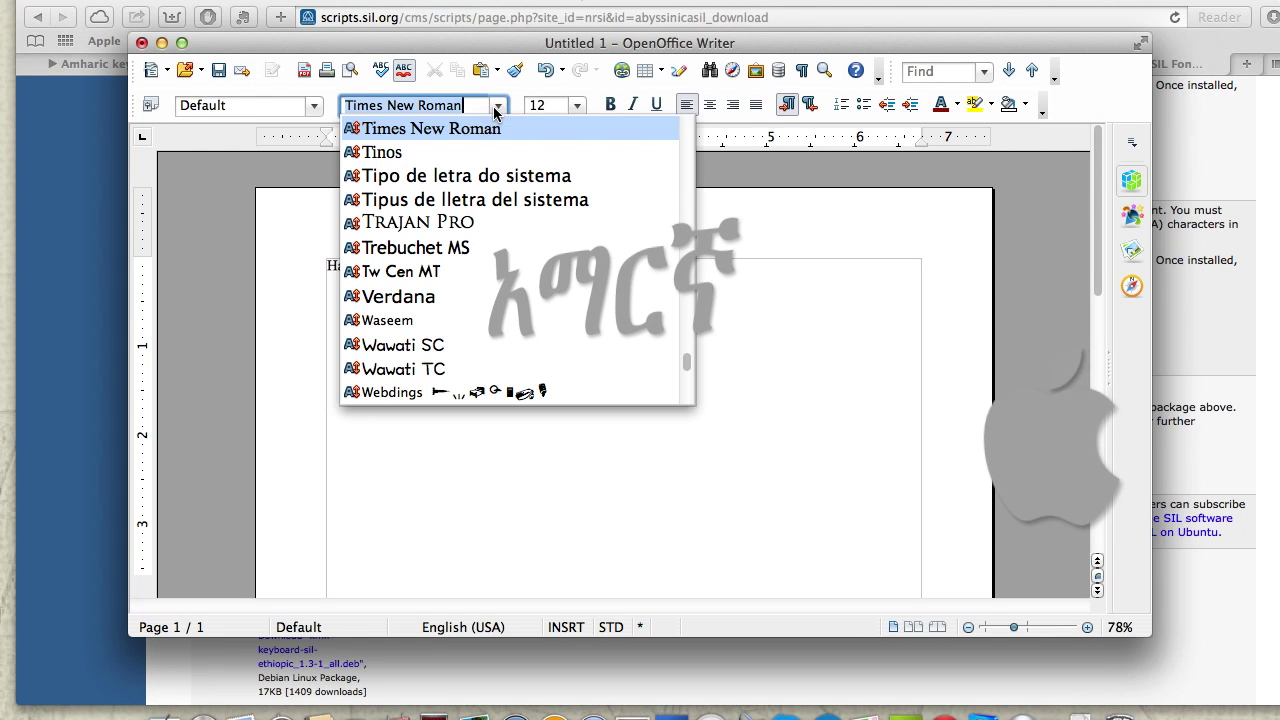
{"action": "type", "text": "Abadi MT Condensed E"}
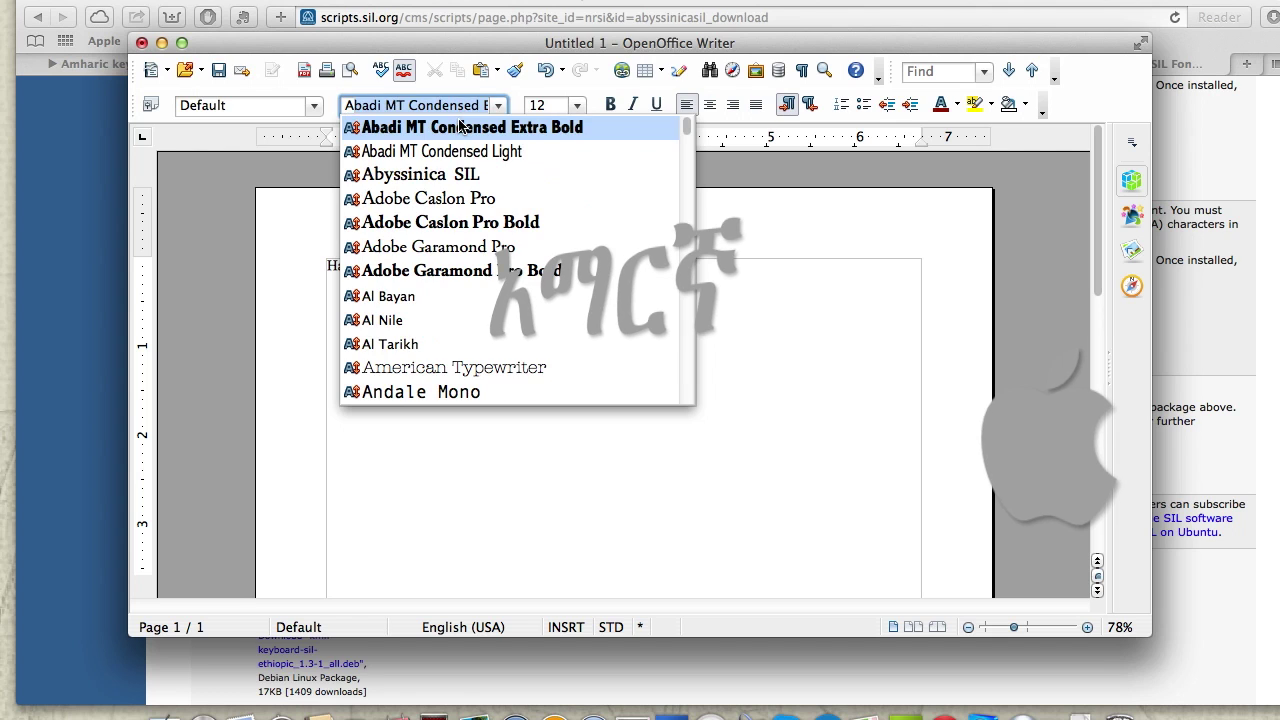